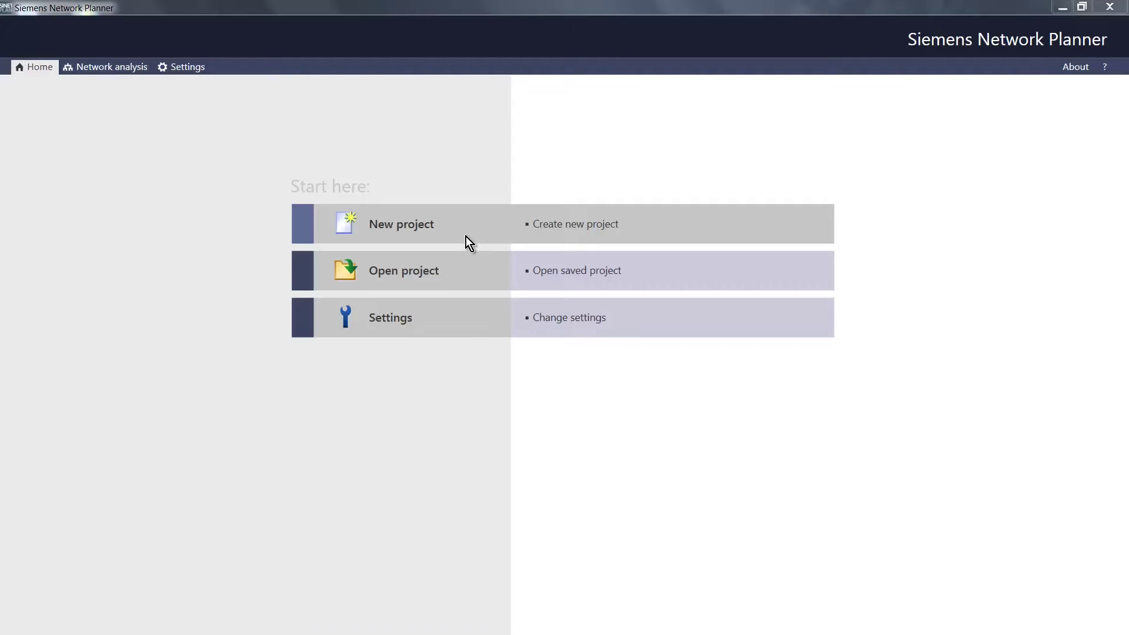
Open the project 'My first SINETPLAN Projekt' from the SINETPLAN folder on drive D:
click(466, 236)
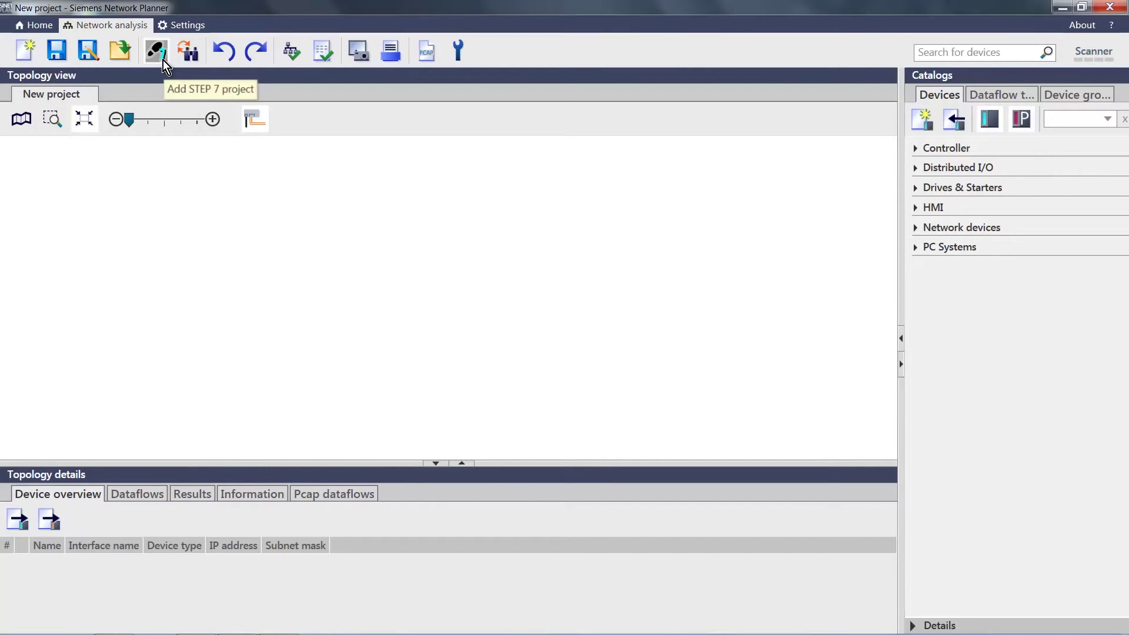
click(121, 57)
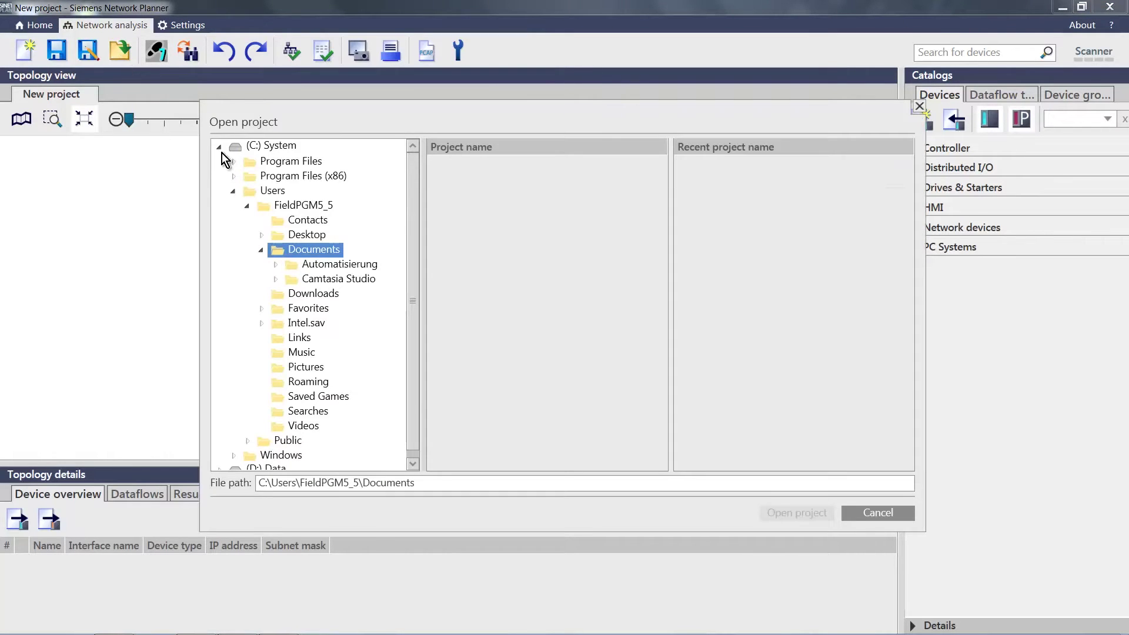
click(219, 145)
click(220, 160)
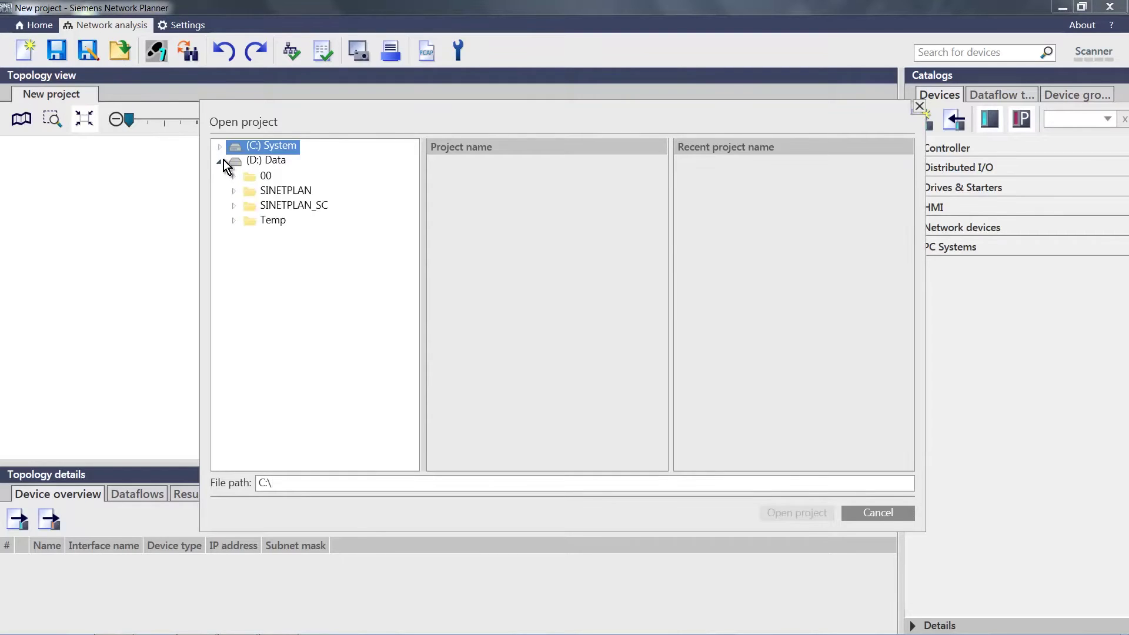
click(281, 191)
click(529, 171)
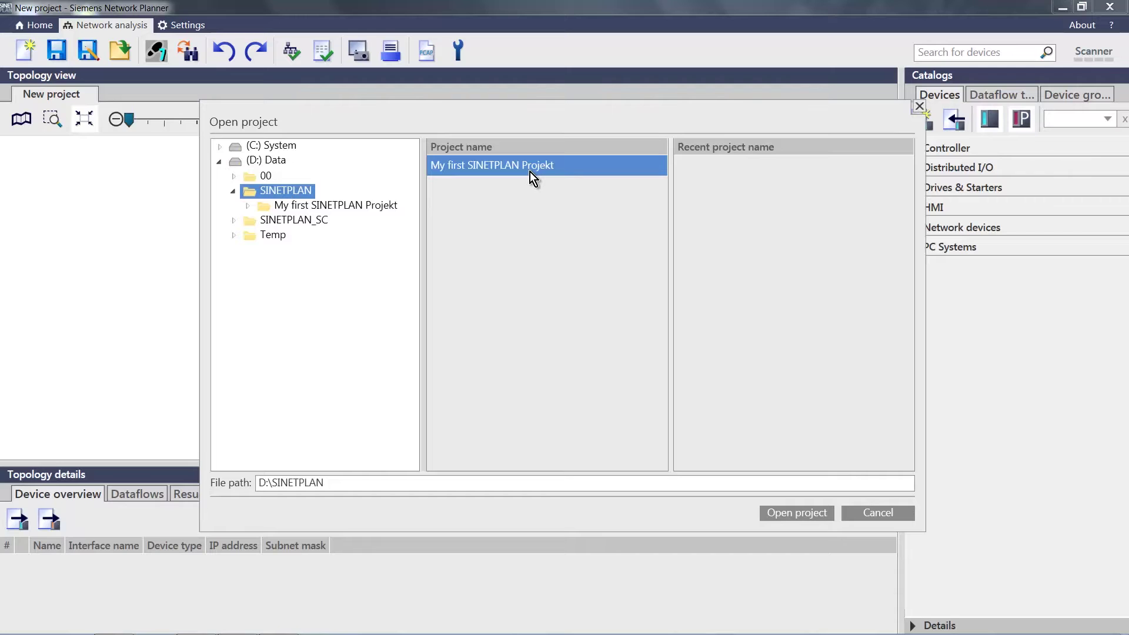
click(806, 515)
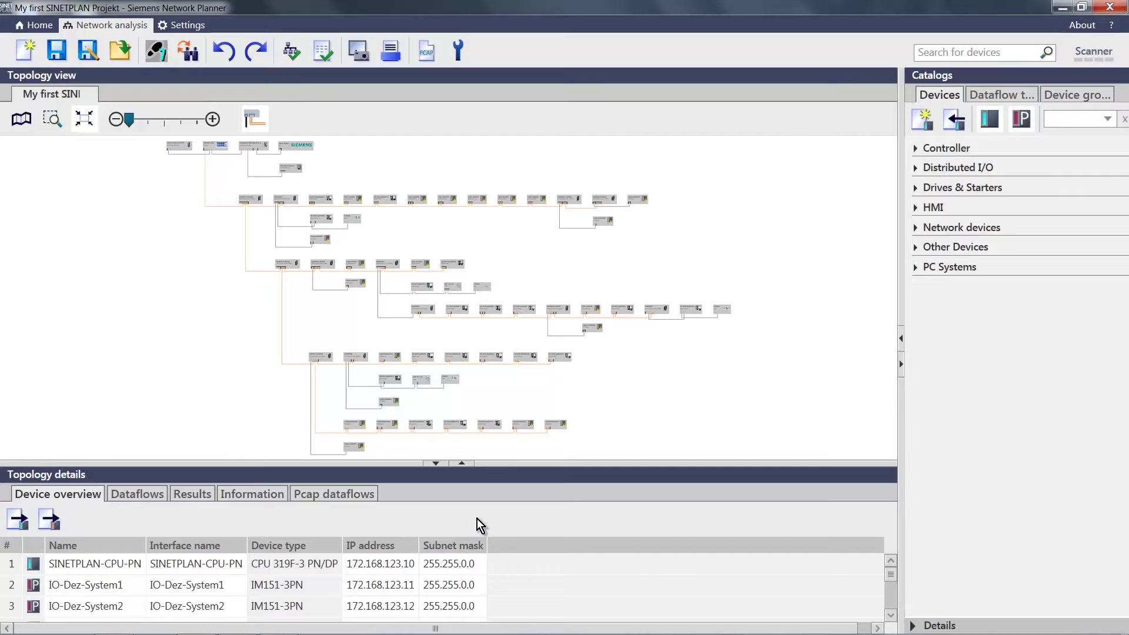
click(156, 499)
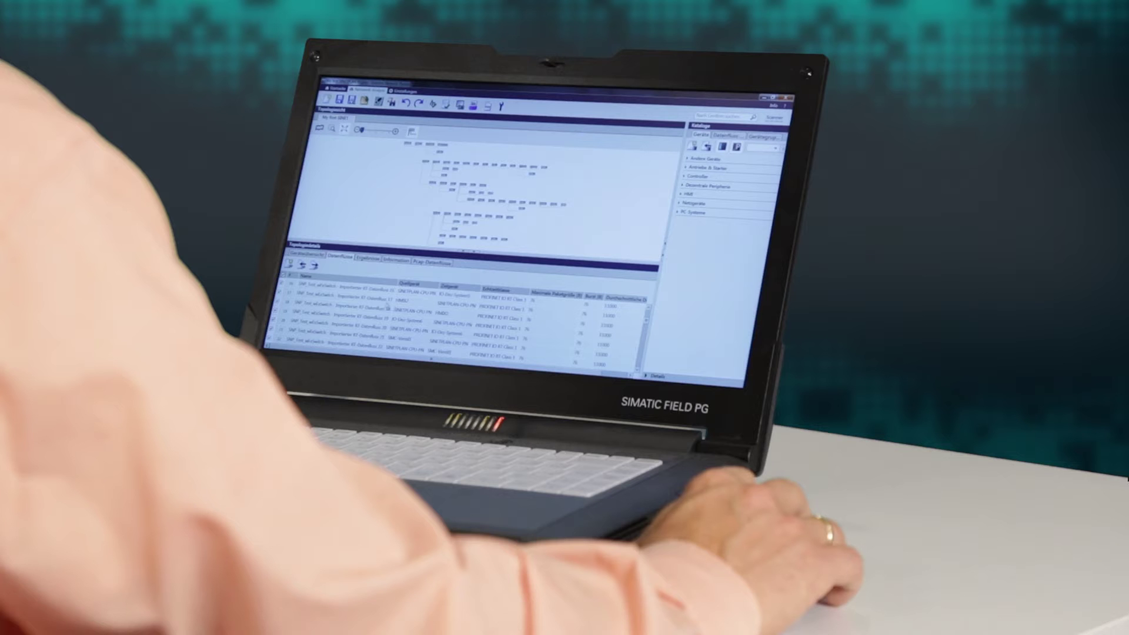
click(310, 260)
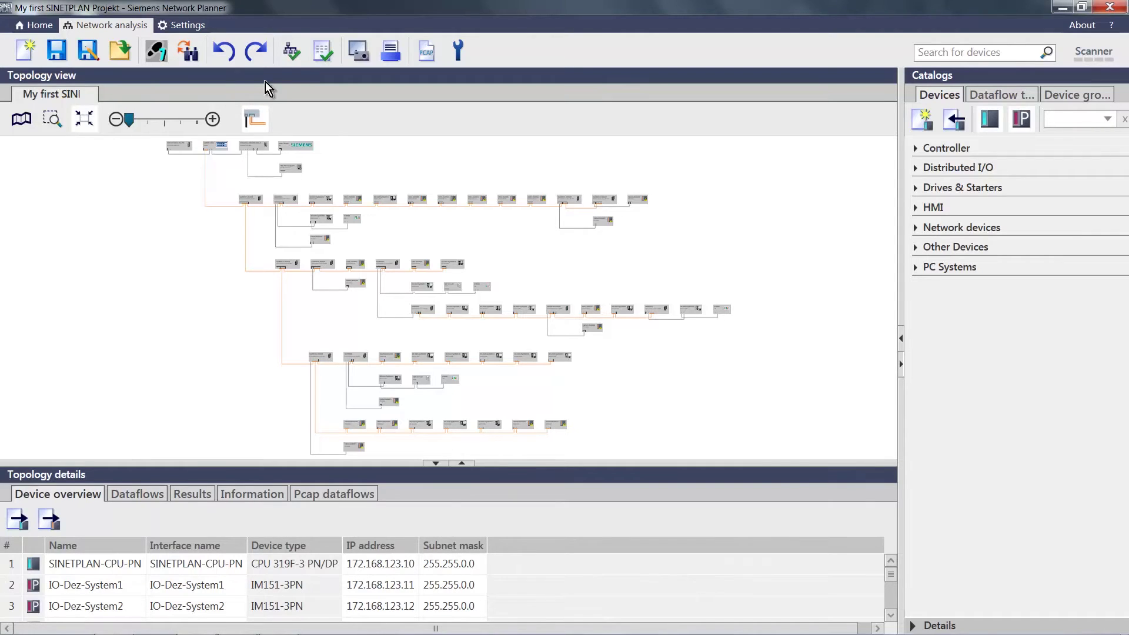
Analyse the topology, list messages newest first by Timestamp, and show the utilization Results
click(294, 61)
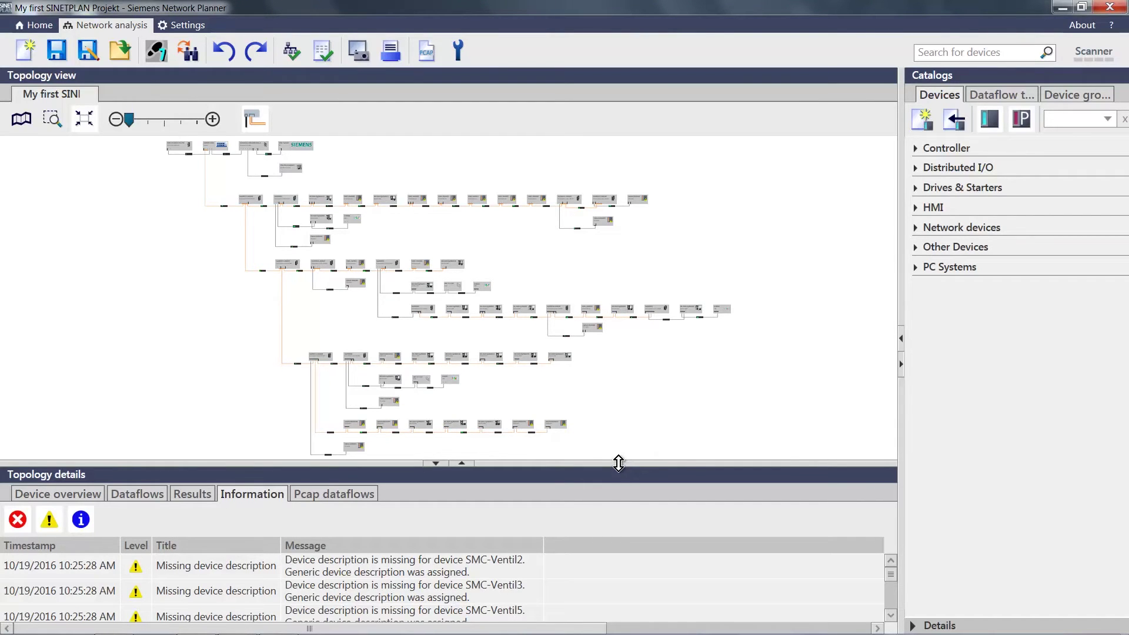
drag(618, 463, 625, 394)
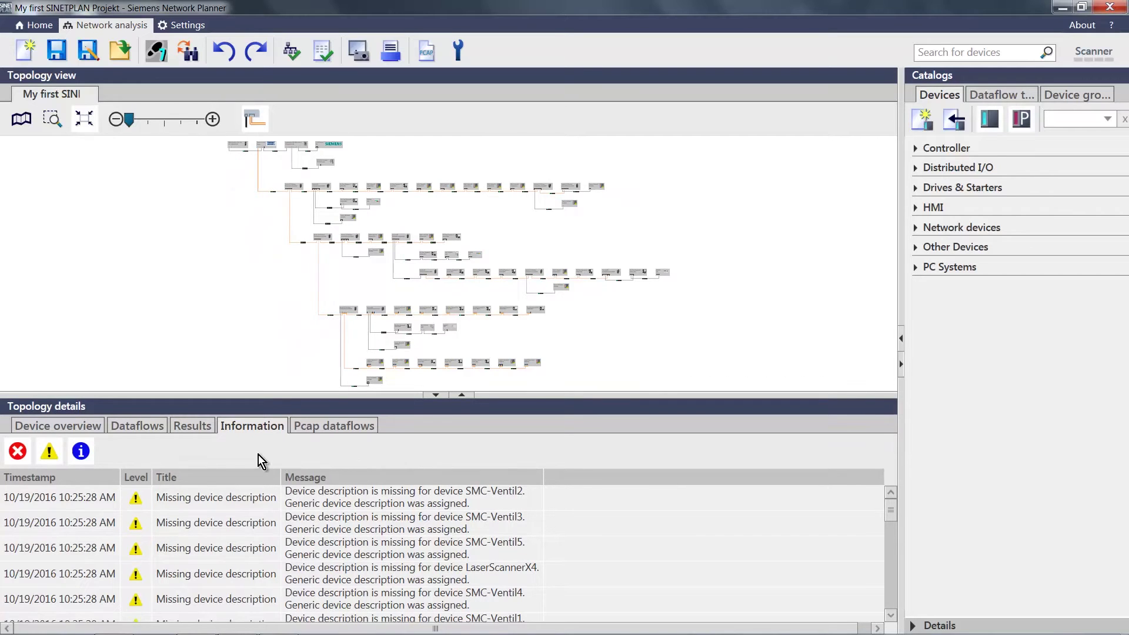
click(93, 479)
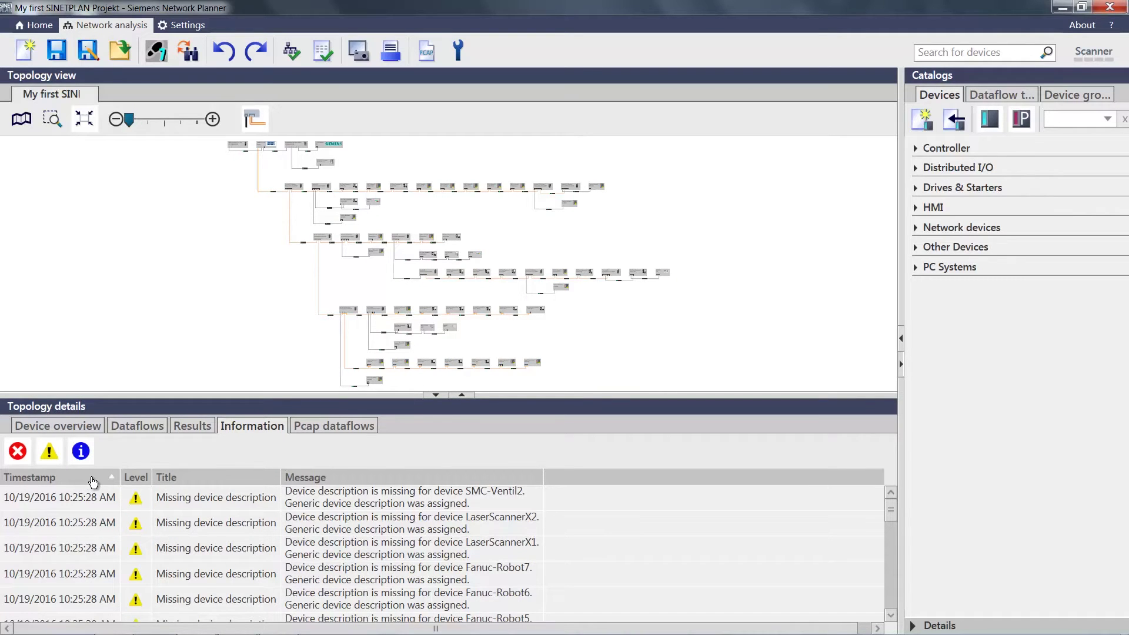
click(93, 480)
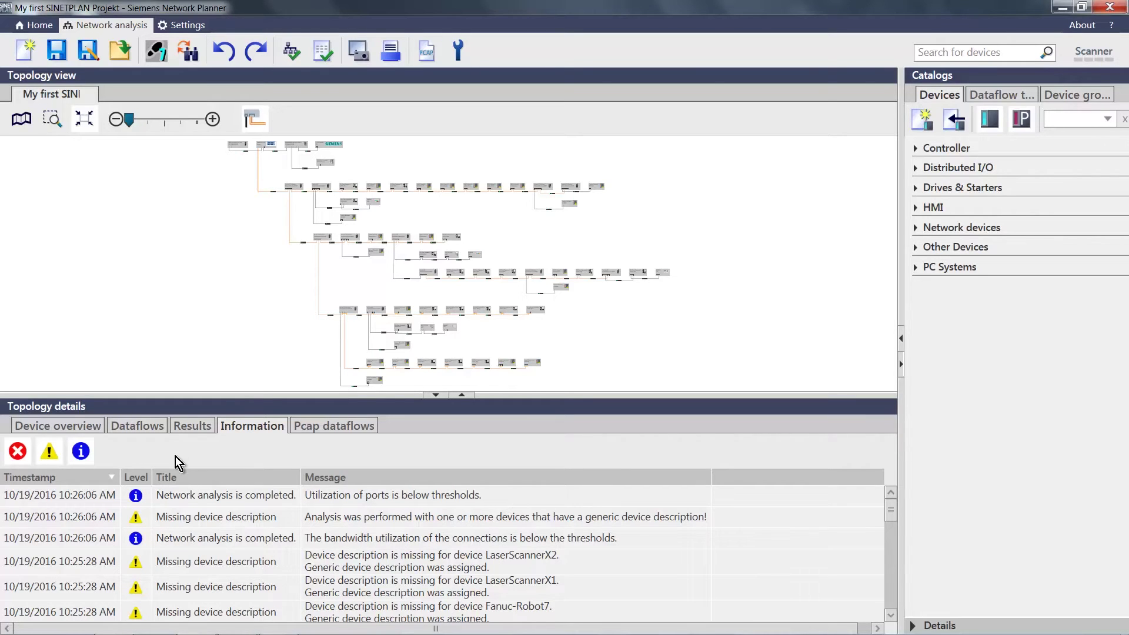
click(189, 426)
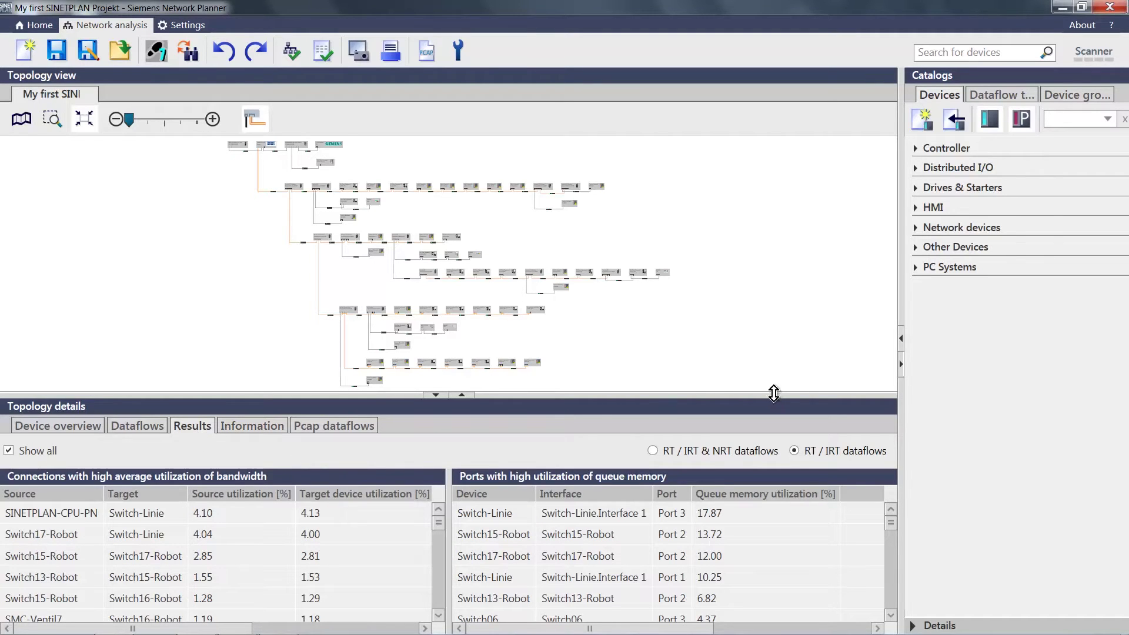
click(901, 365)
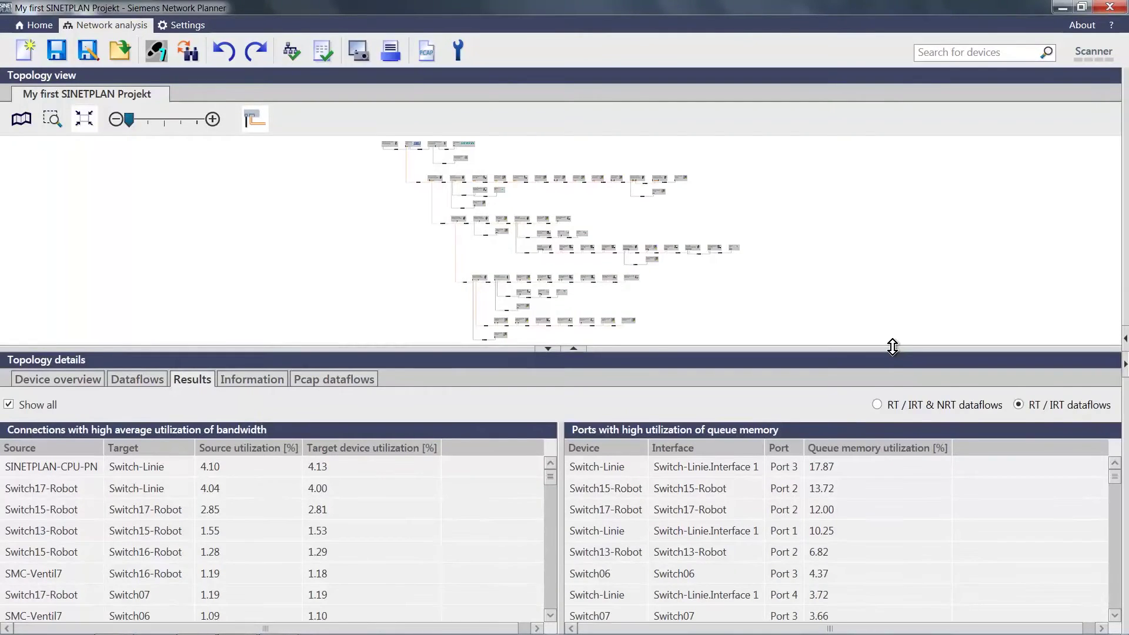
Enlarge and zoom the topology diagram onto the VNC Server and its neighbouring switches
drag(892, 347, 900, 474)
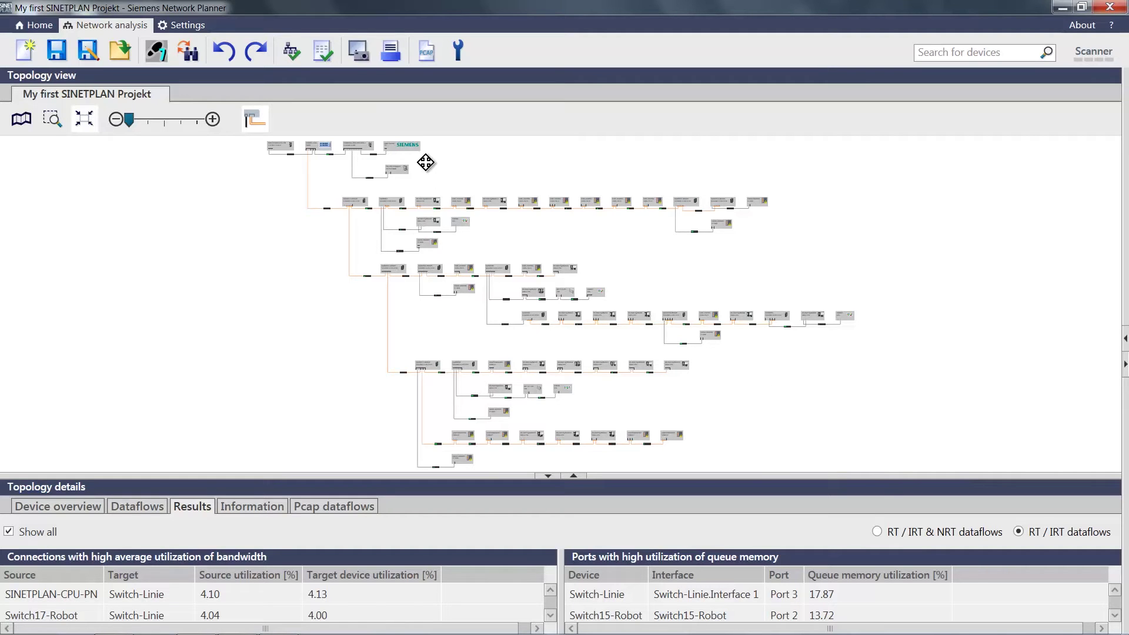
scroll(538, 269, up, 5)
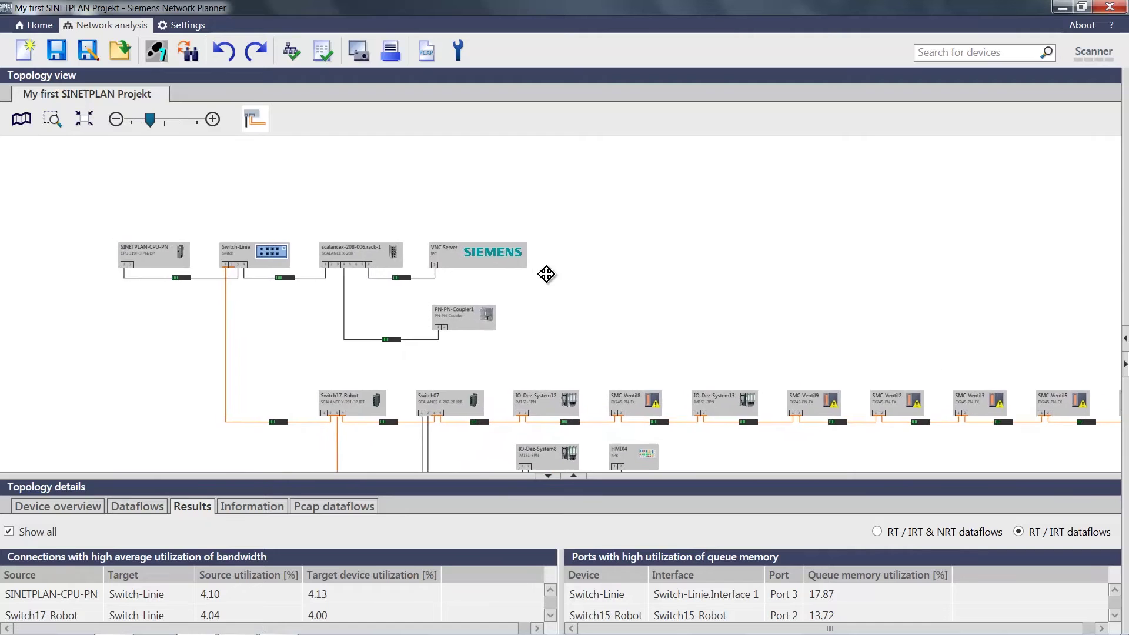
scroll(547, 274, up, 3)
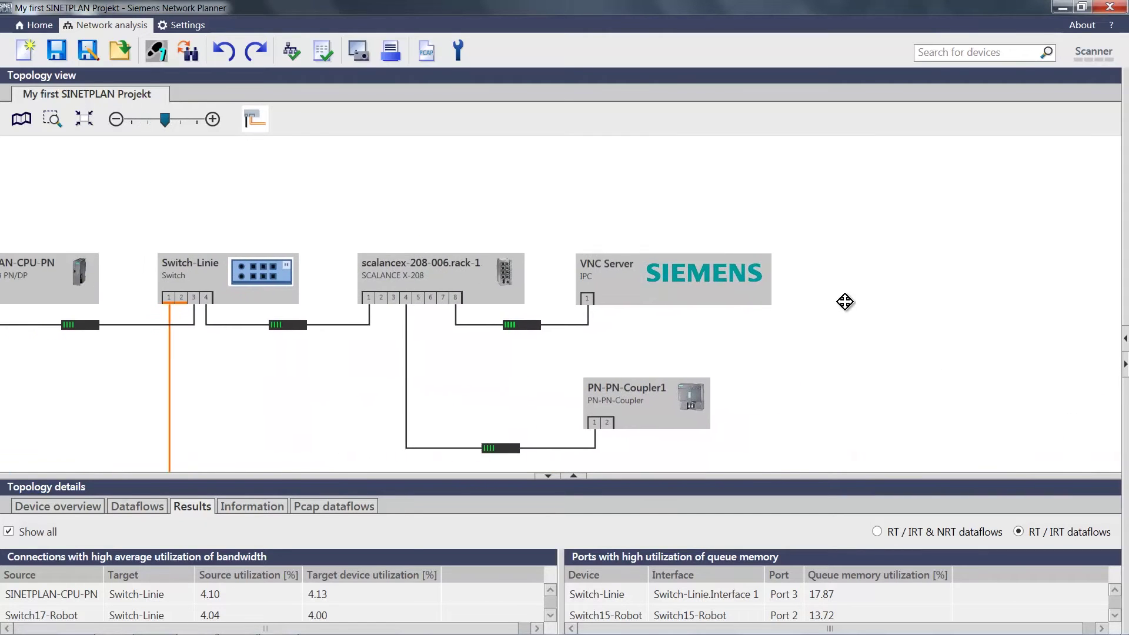
drag(847, 322, 878, 267)
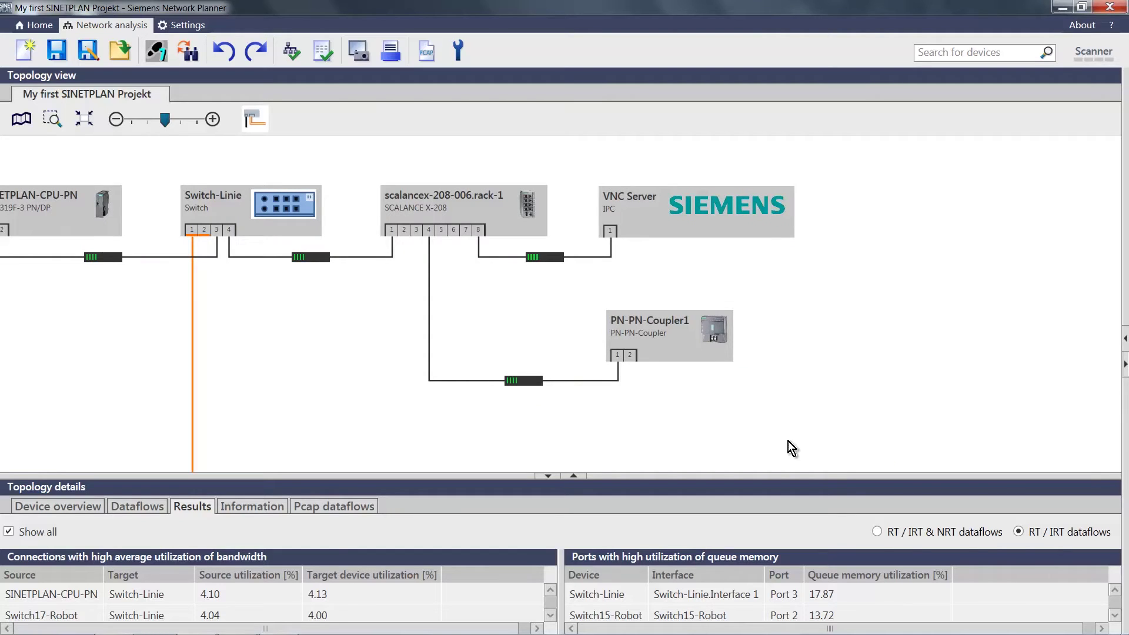
Set VNC Server as the source of a new dataflow
right_click(652, 221)
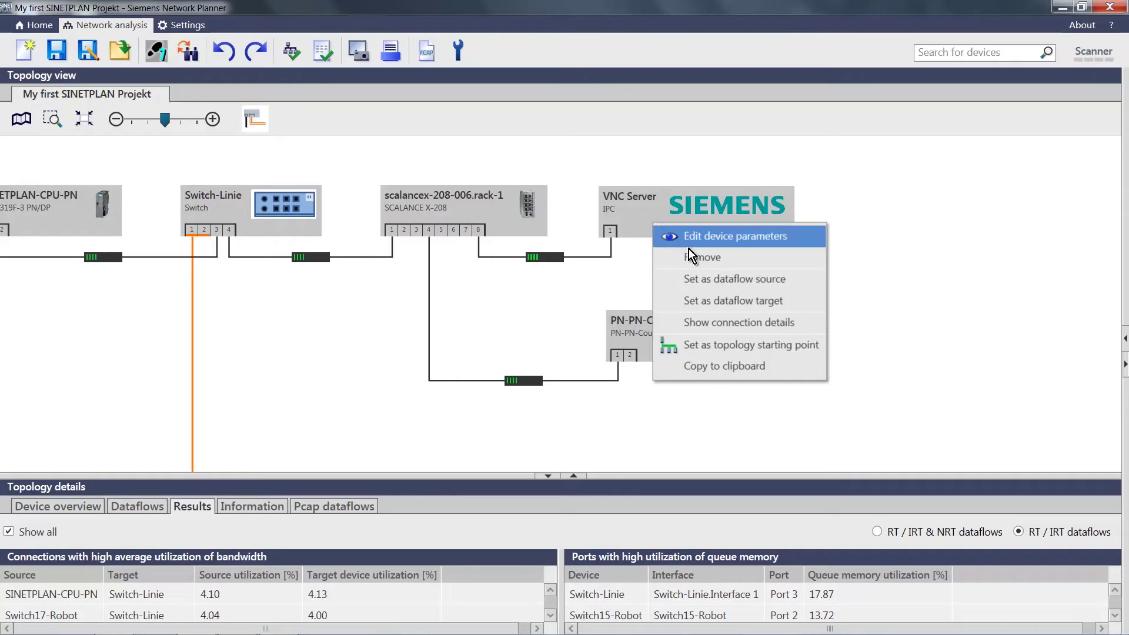
click(722, 278)
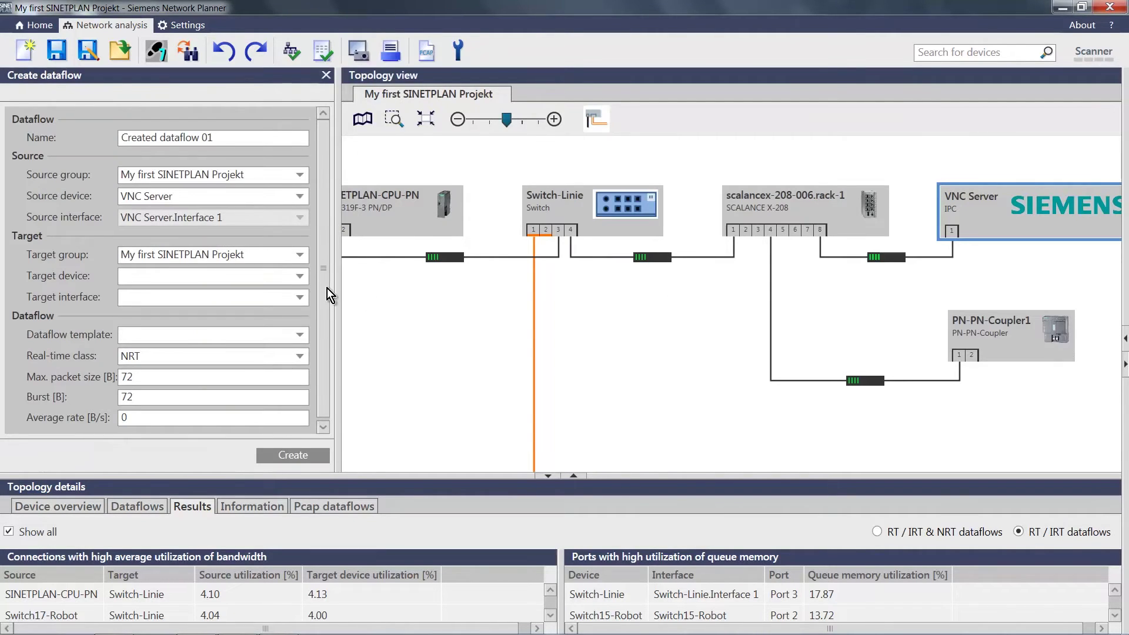
drag(338, 288, 371, 288)
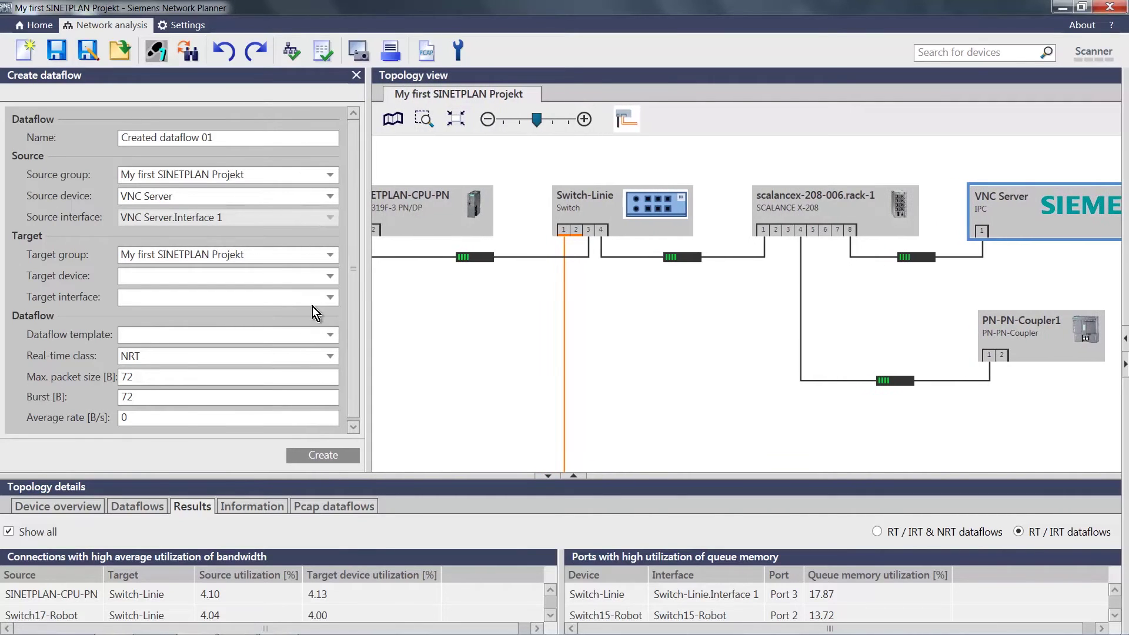
Enter max packet size 1526, burst 9256 and average rate 255000
double_click(193, 377)
text(15)
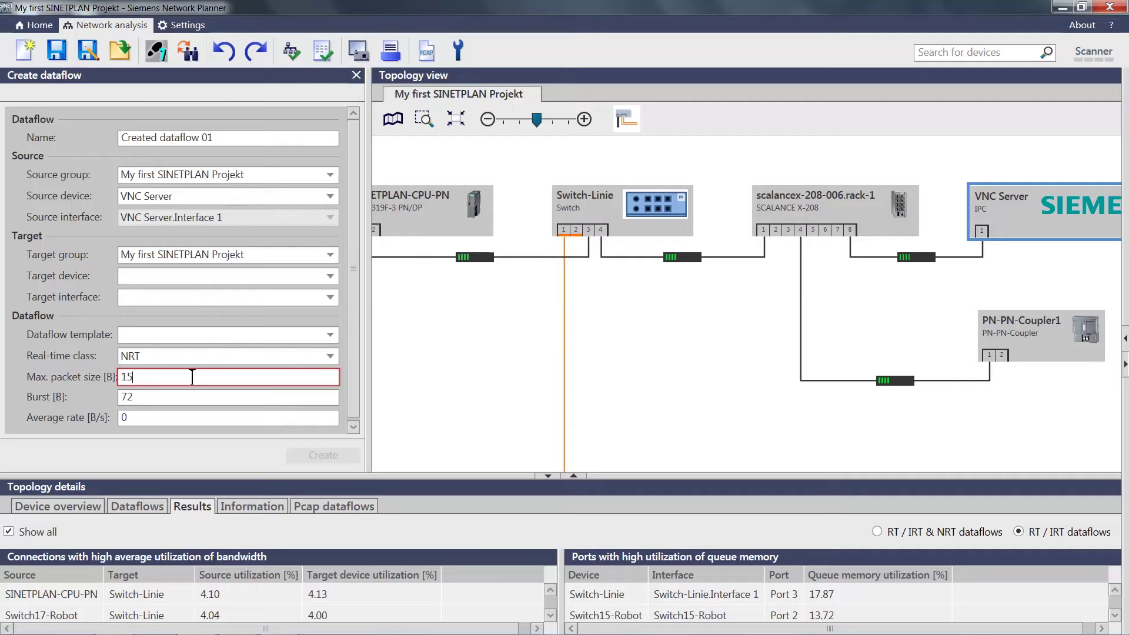
text(26)
key(Tab)
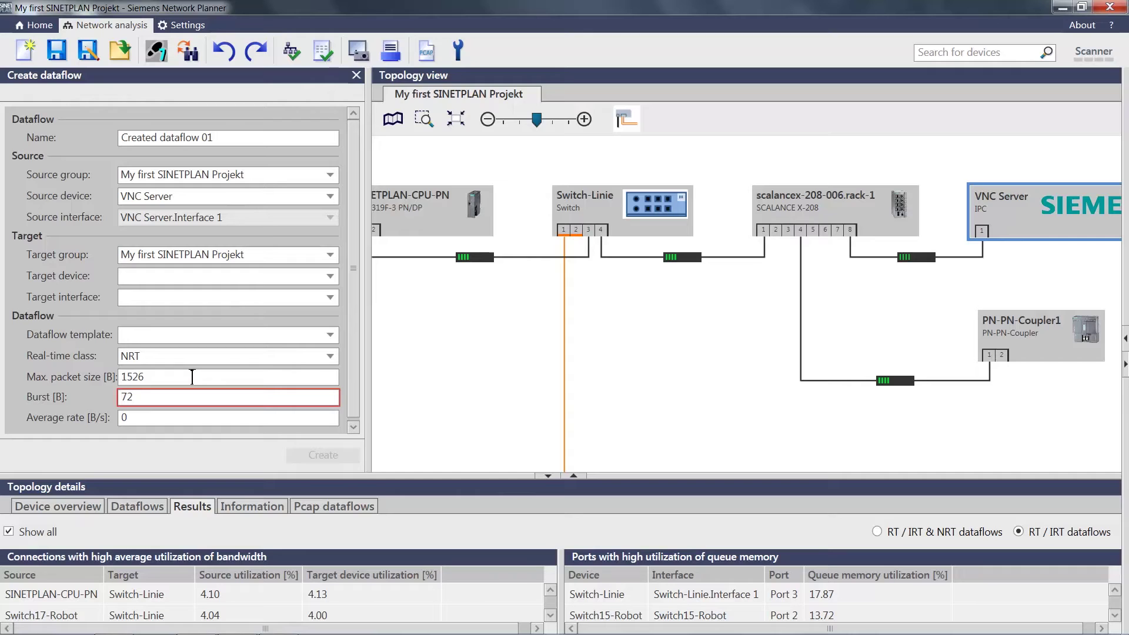
key(Delete)
text(9256)
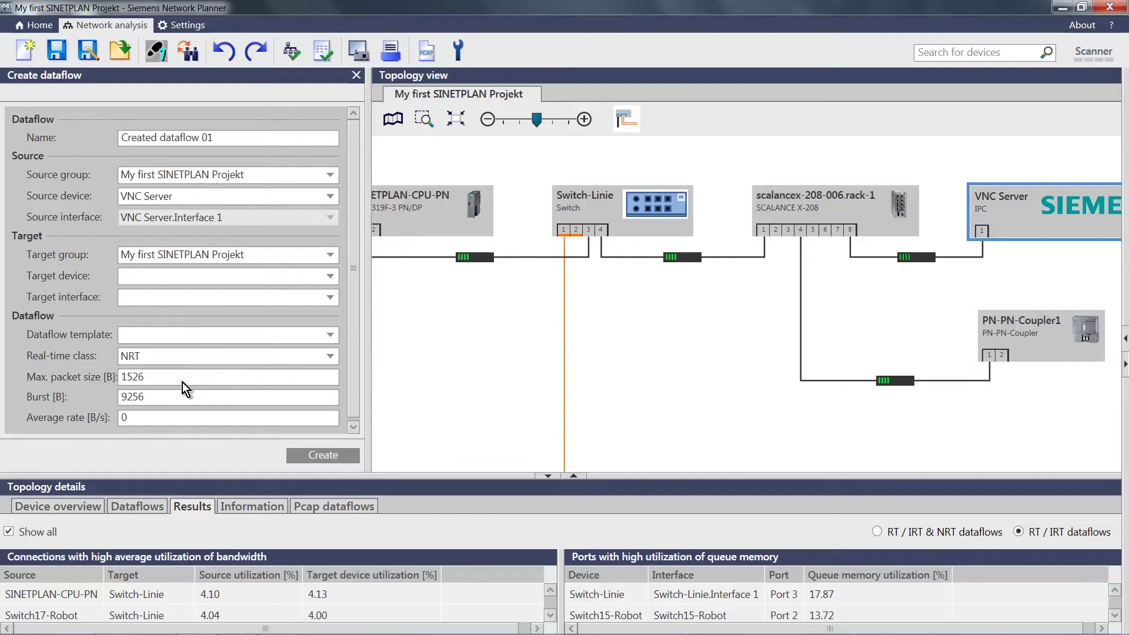
key(Tab)
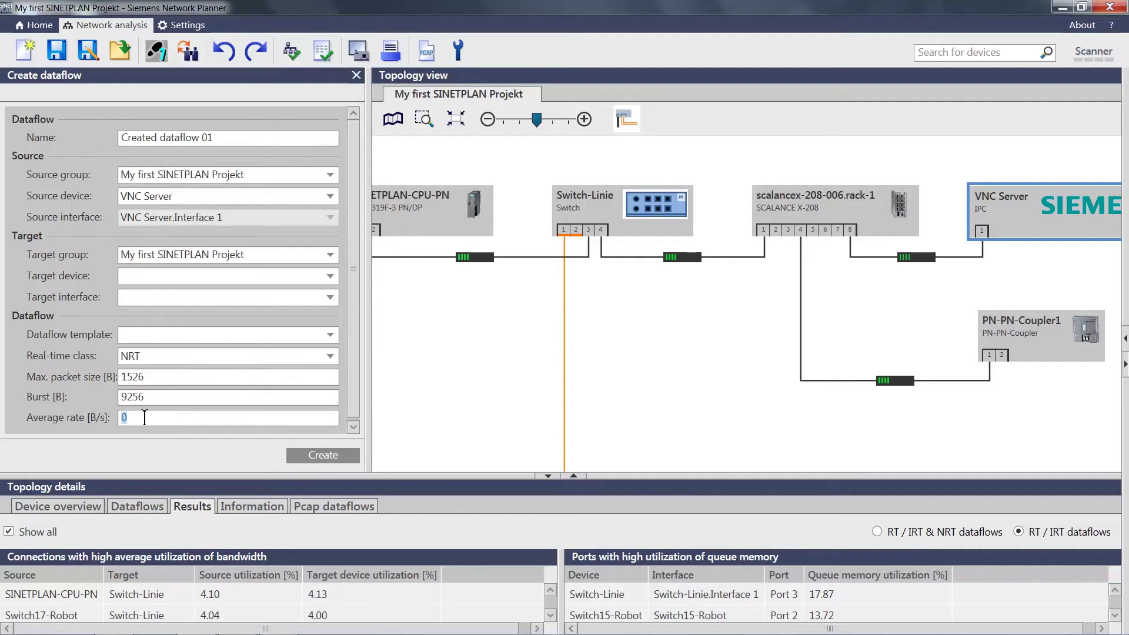
text(25)
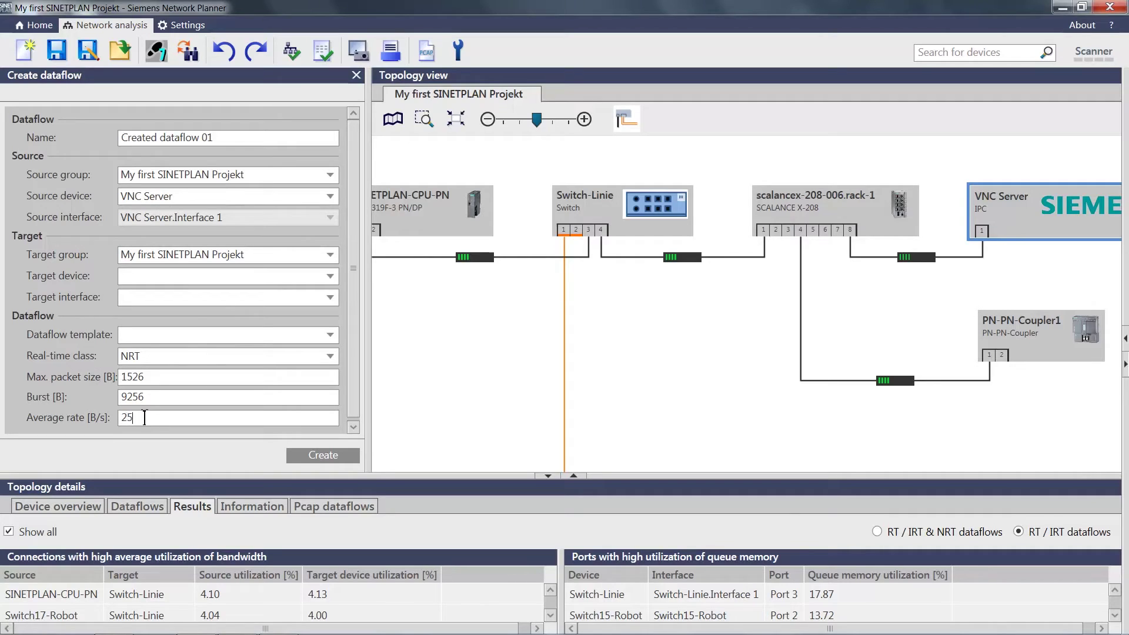
text(5000)
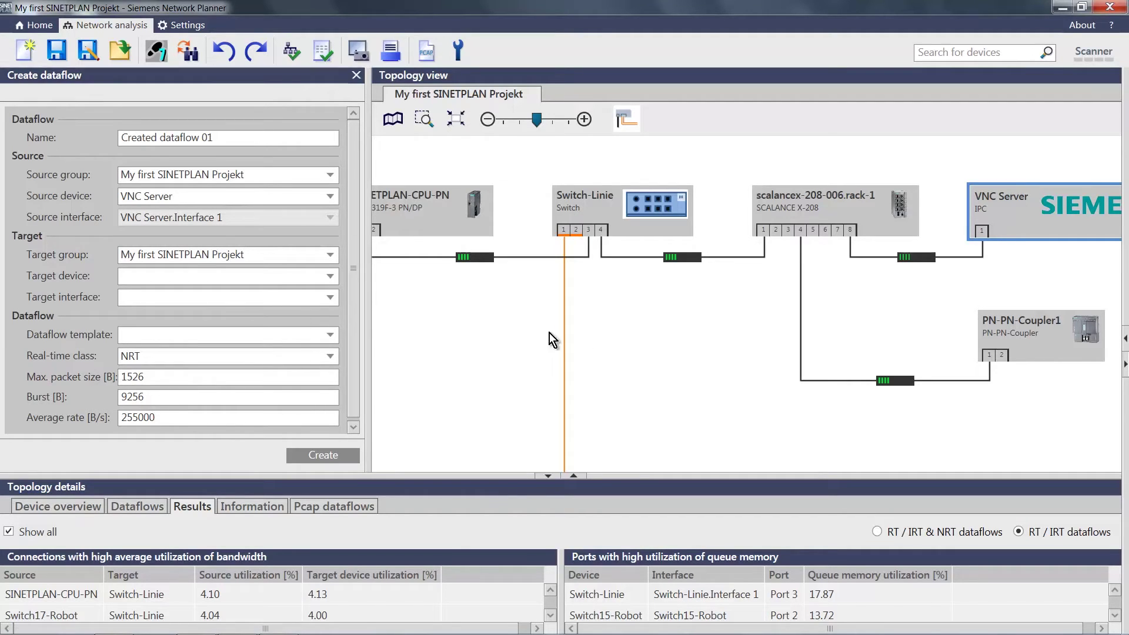
Search devices for 'hmi' and set MP 377-01 as the dataflow target
click(935, 54)
text(hmi)
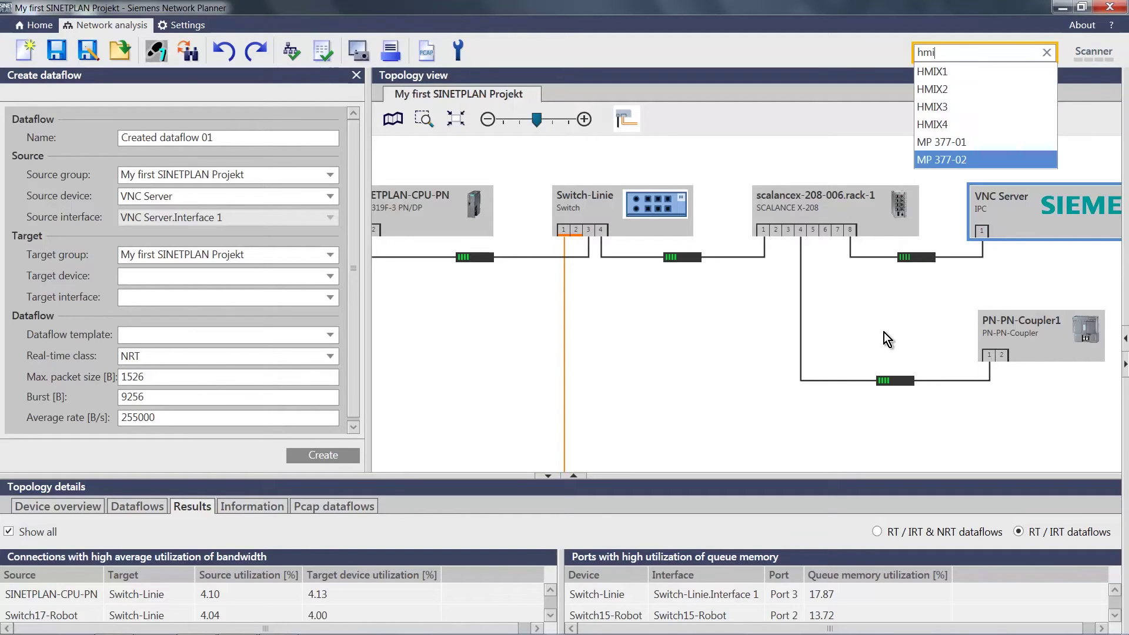
scroll(887, 335, down, 5)
drag(962, 340, 653, 202)
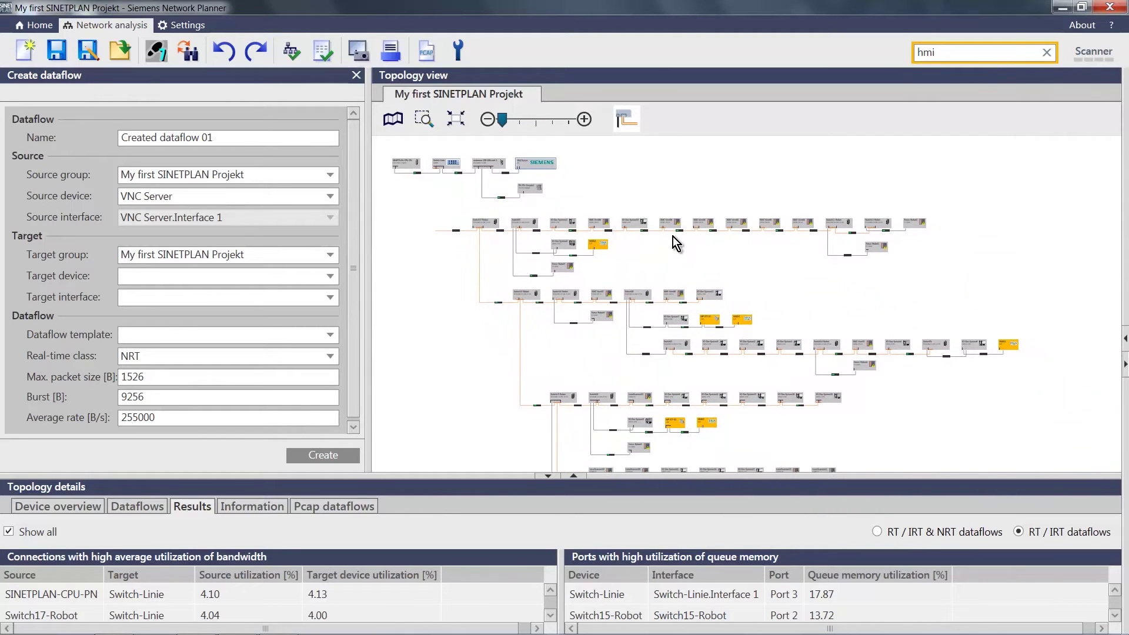
scroll(719, 349, up, 5)
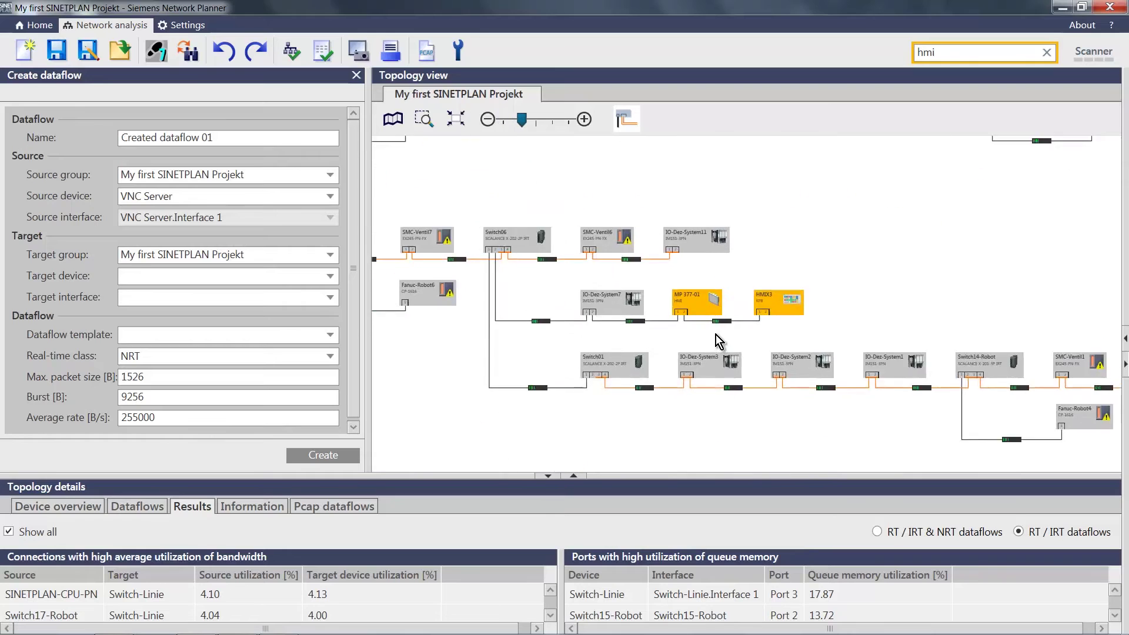
click(669, 284)
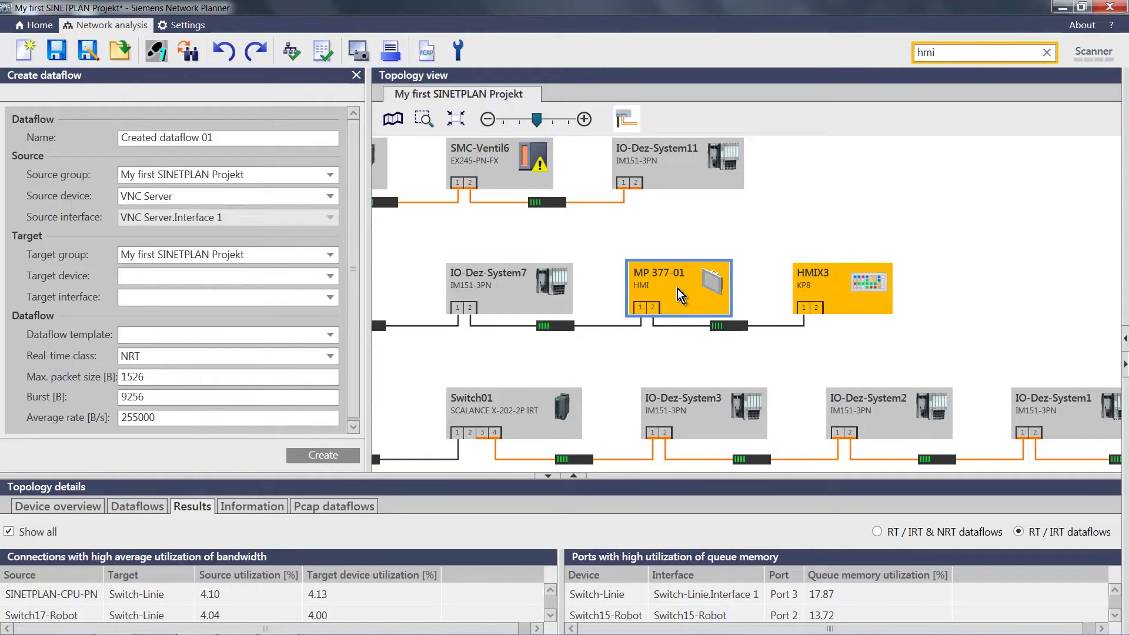
right_click(678, 289)
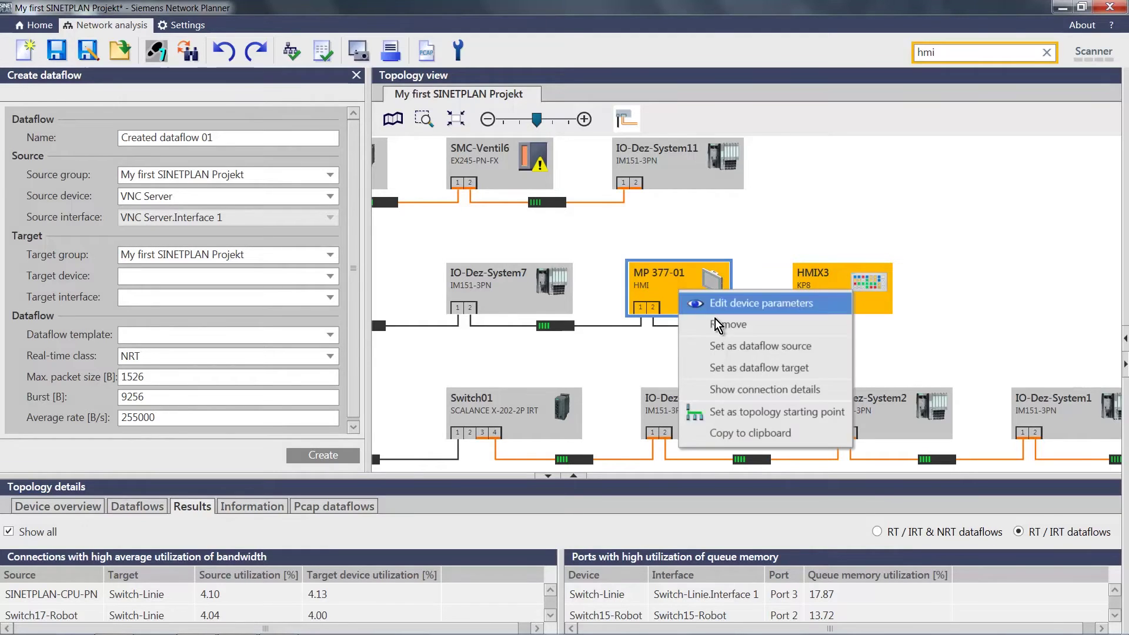
click(751, 369)
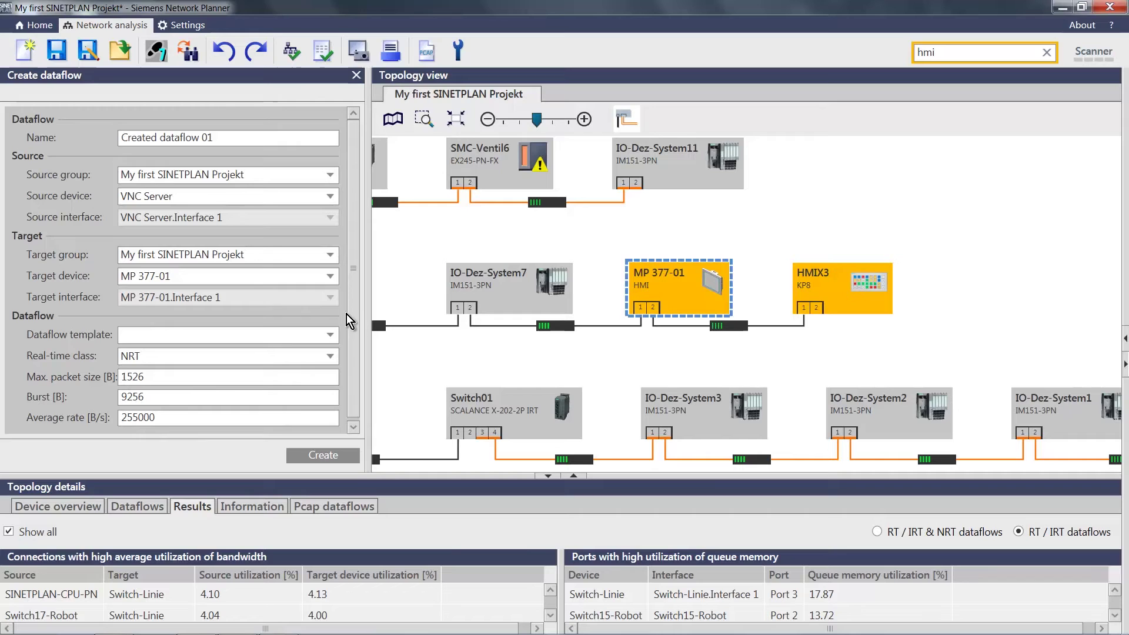
Create the VNC Server to MP 377-01 dataflow and list dataflows by # descending
click(326, 456)
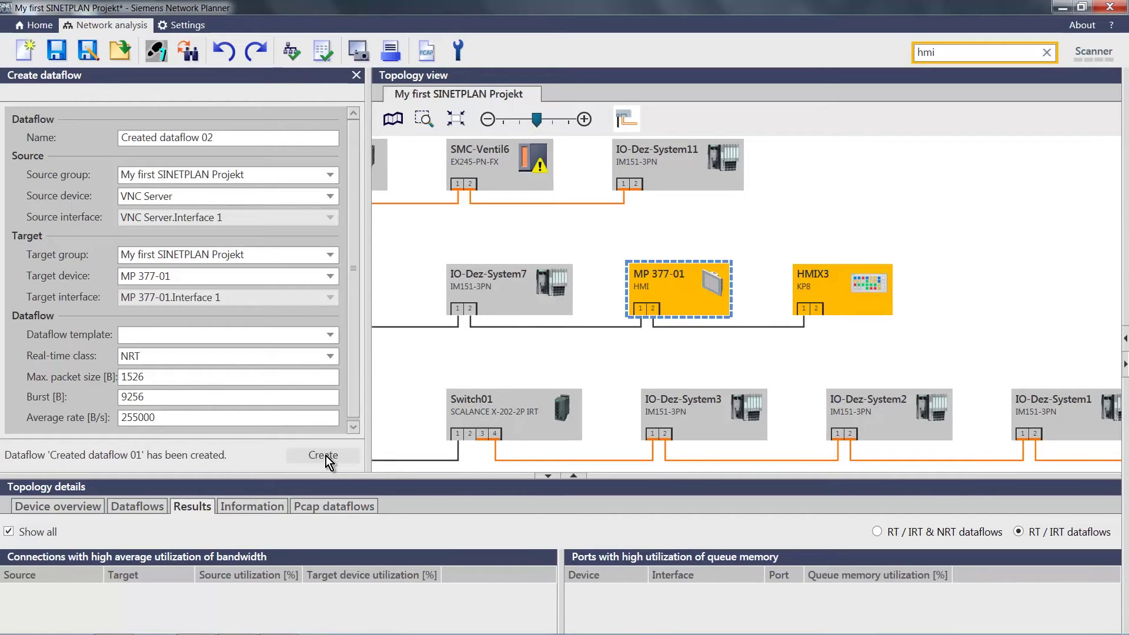
click(149, 507)
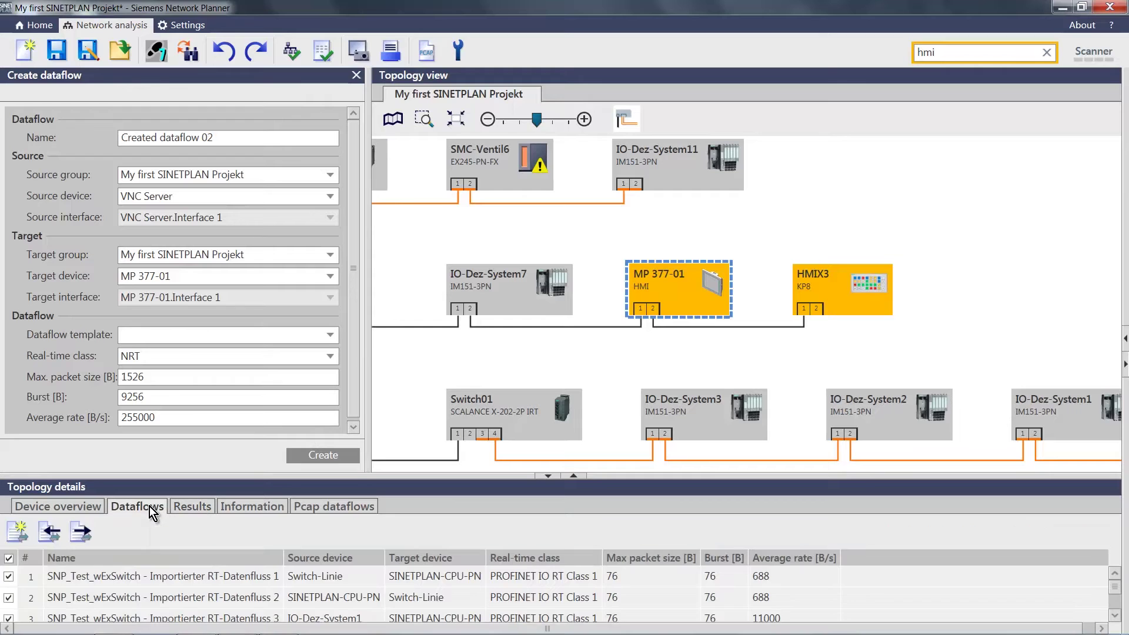
click(27, 559)
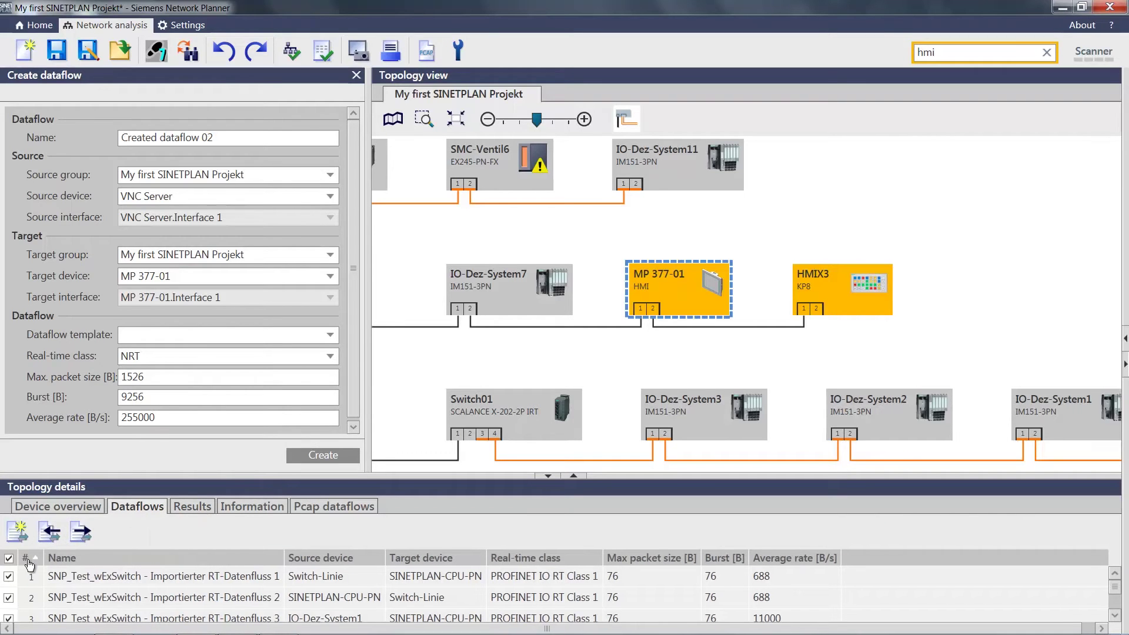
click(32, 566)
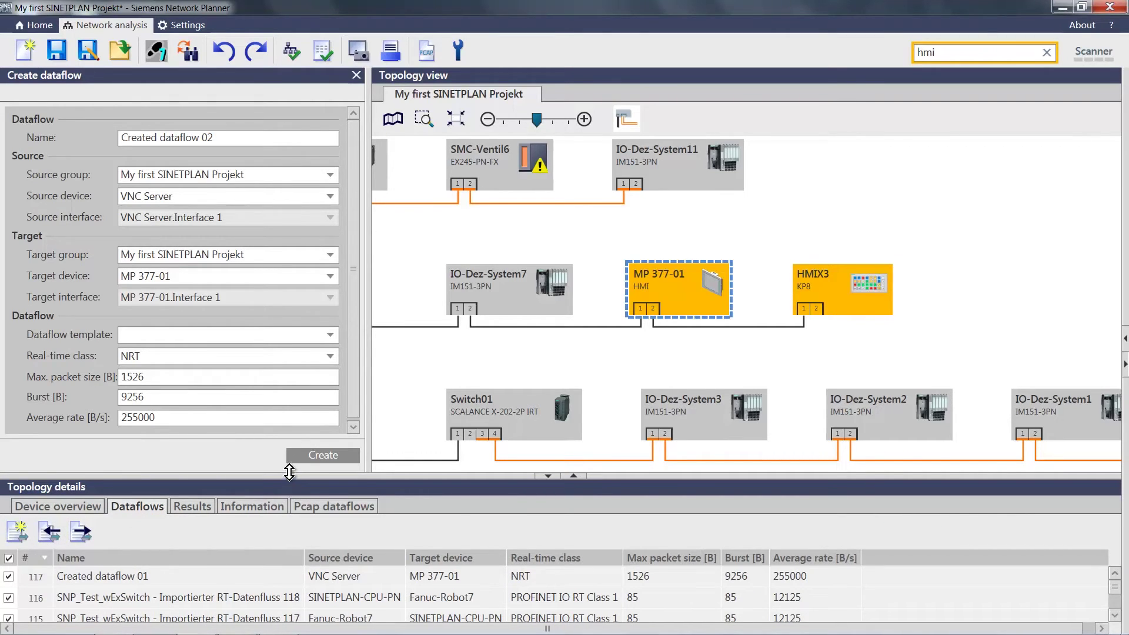
drag(290, 476, 290, 439)
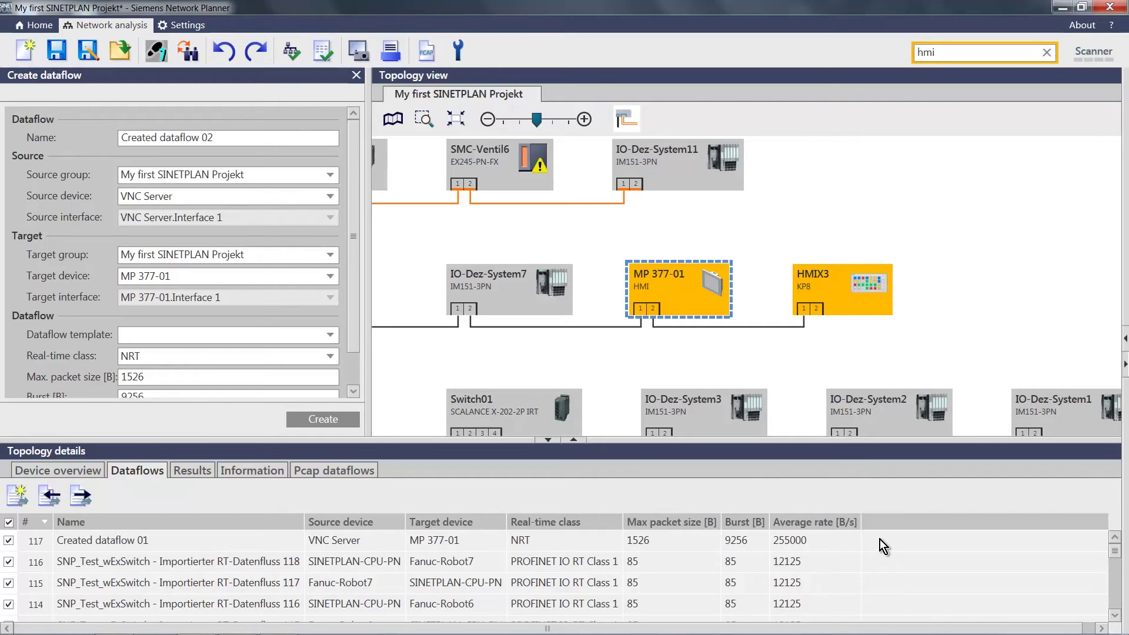
click(358, 76)
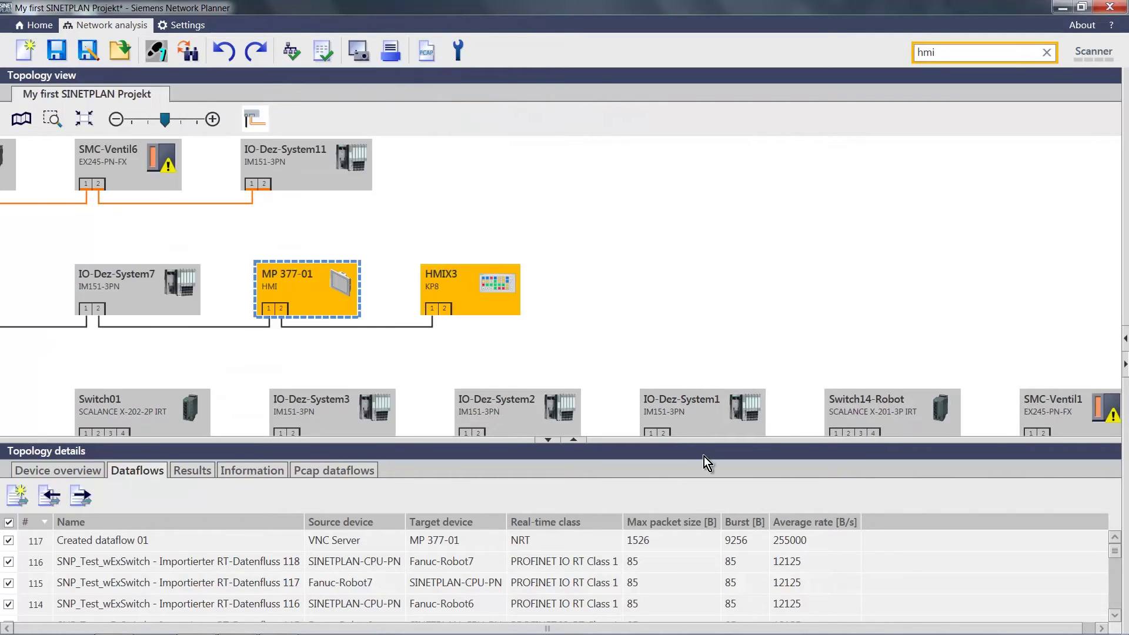
drag(709, 445, 712, 481)
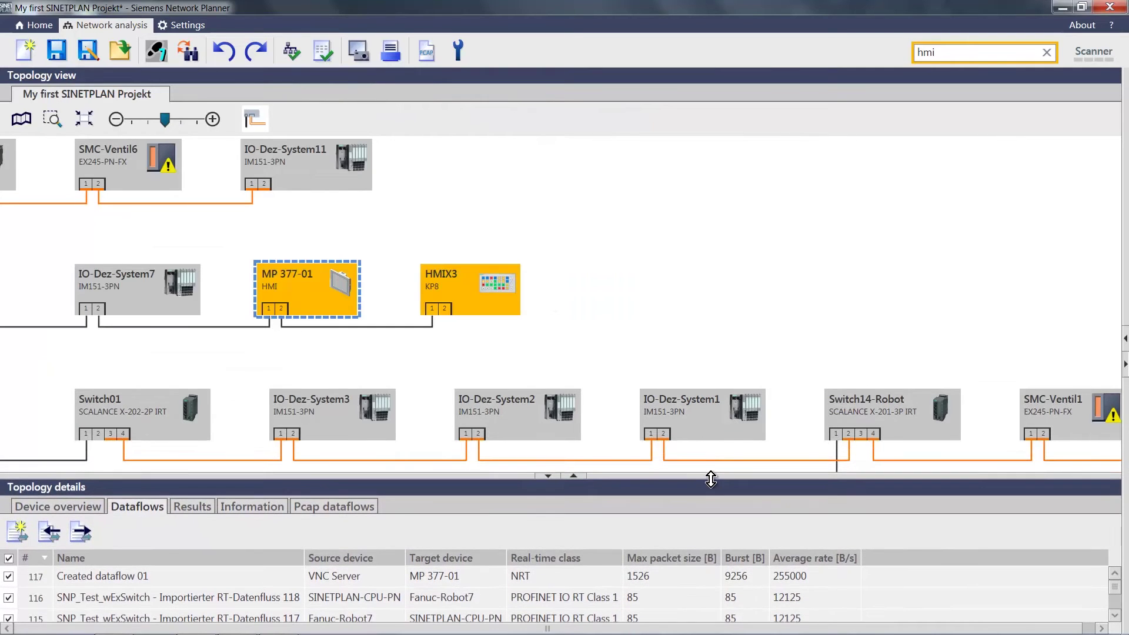
Start a new dataflow template from the Catalogs' Dataflow templates list
click(1125, 339)
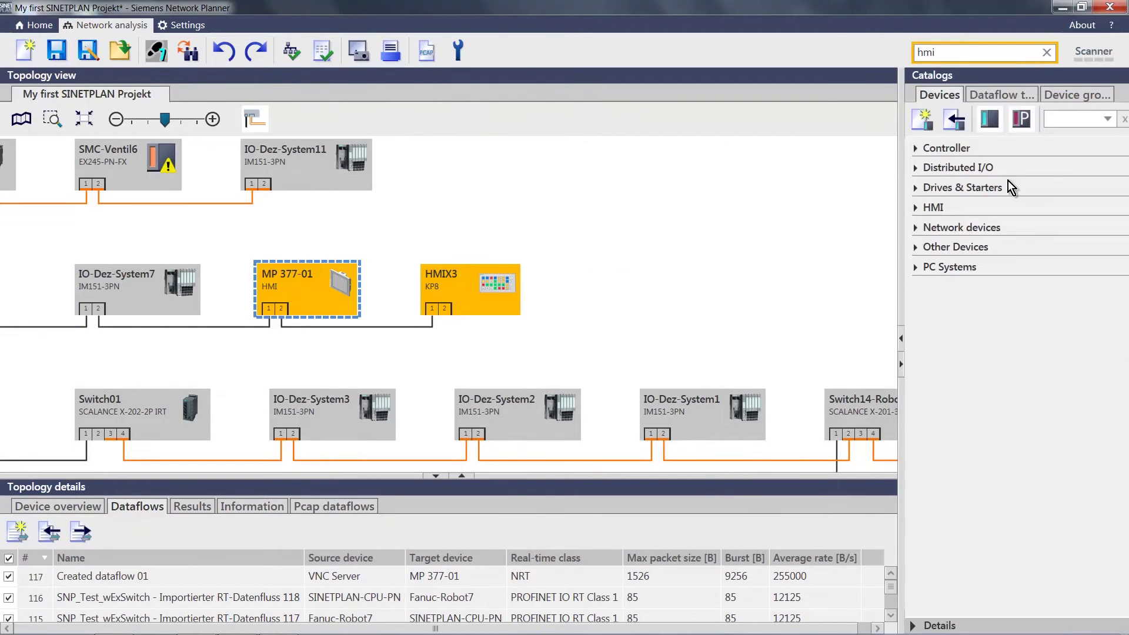
click(1013, 96)
drag(900, 195, 845, 206)
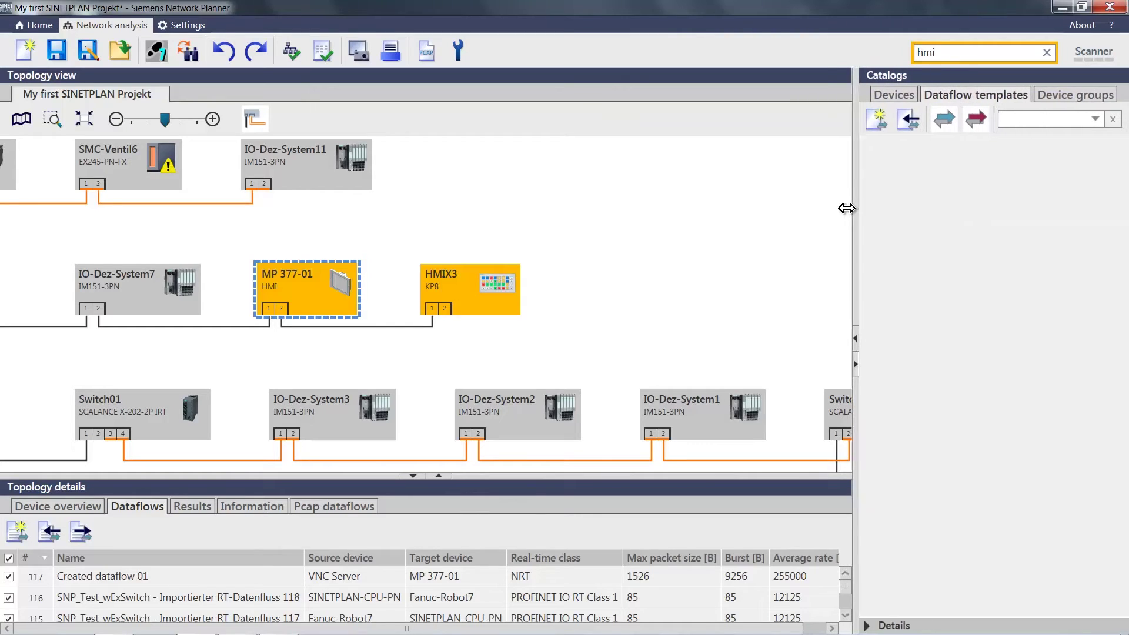
click(869, 124)
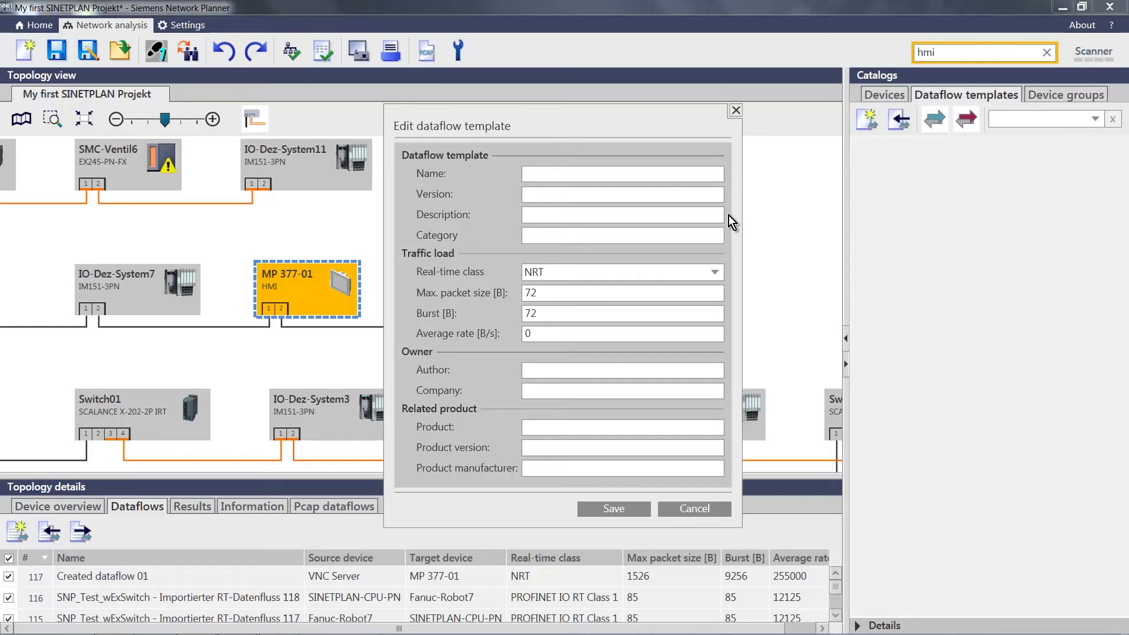
Fill in VNC_HMI 1.0, category 'VNC connection', 1526/105105/95340, author and company Siemens AG
text(VNC_)
text( HMI)
text(1.0)
click(543, 239)
text(VNC connection)
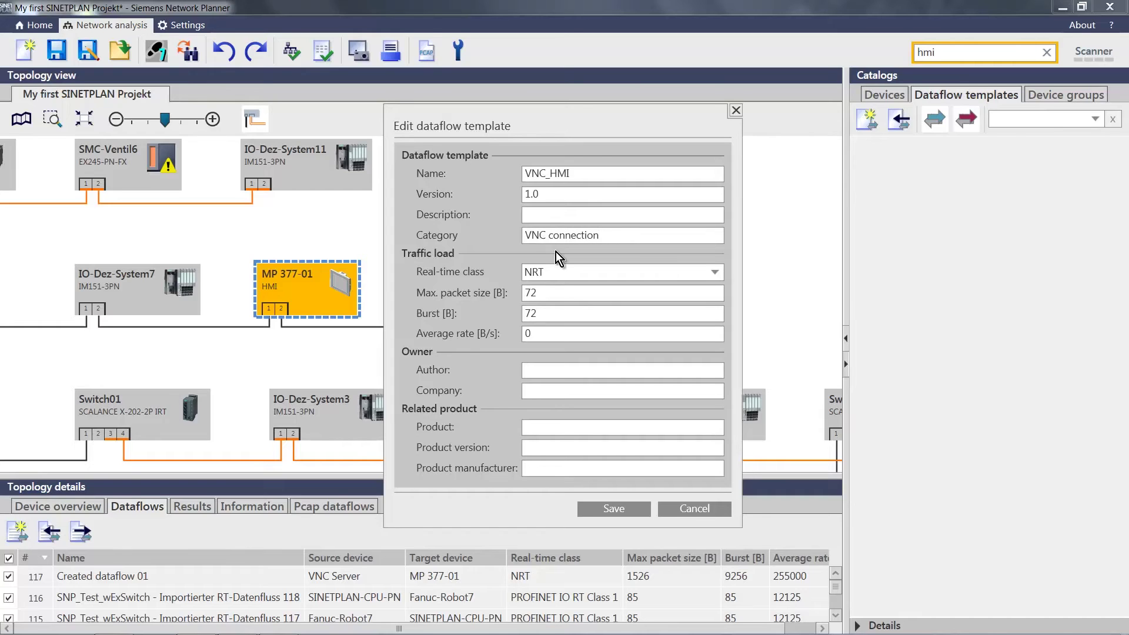
double_click(558, 294)
text(1526)
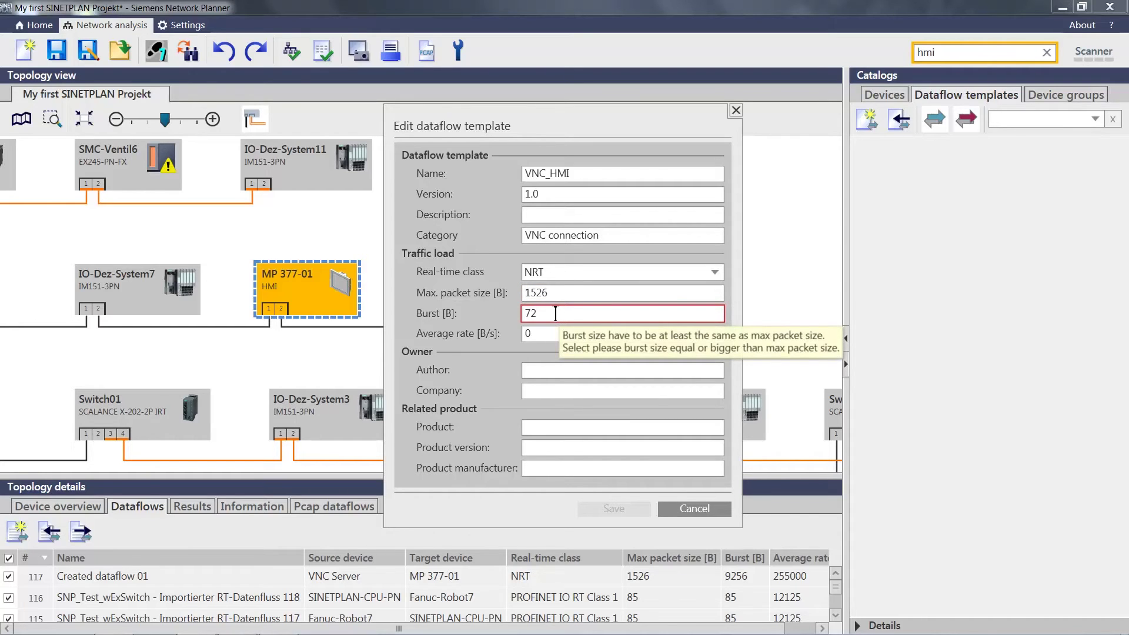
double_click(555, 313)
text(1)
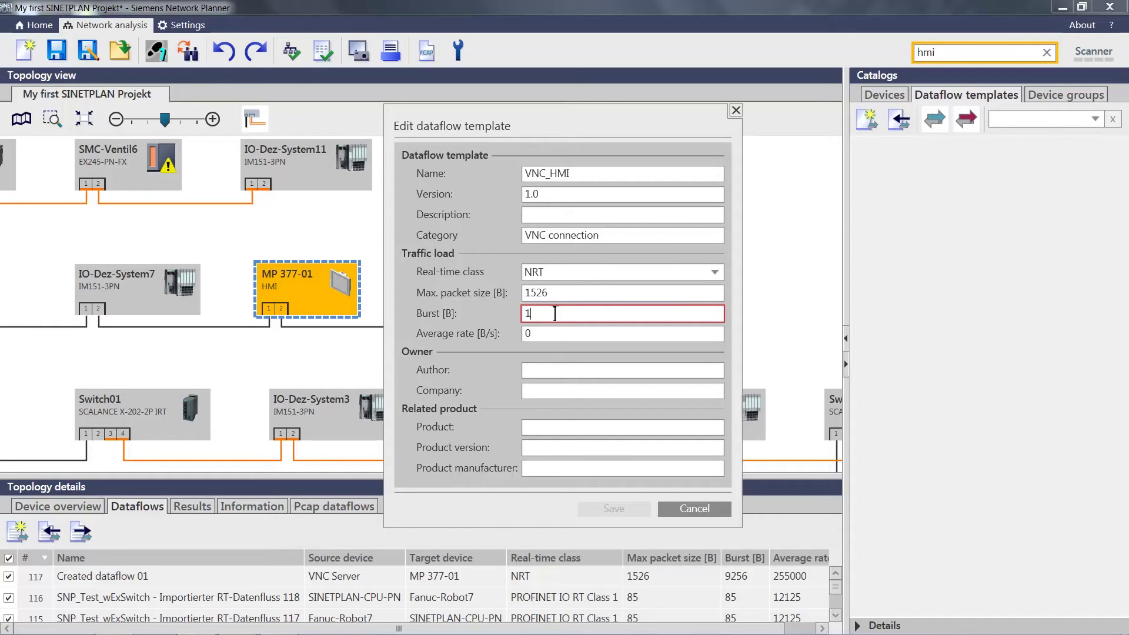
text(05108)
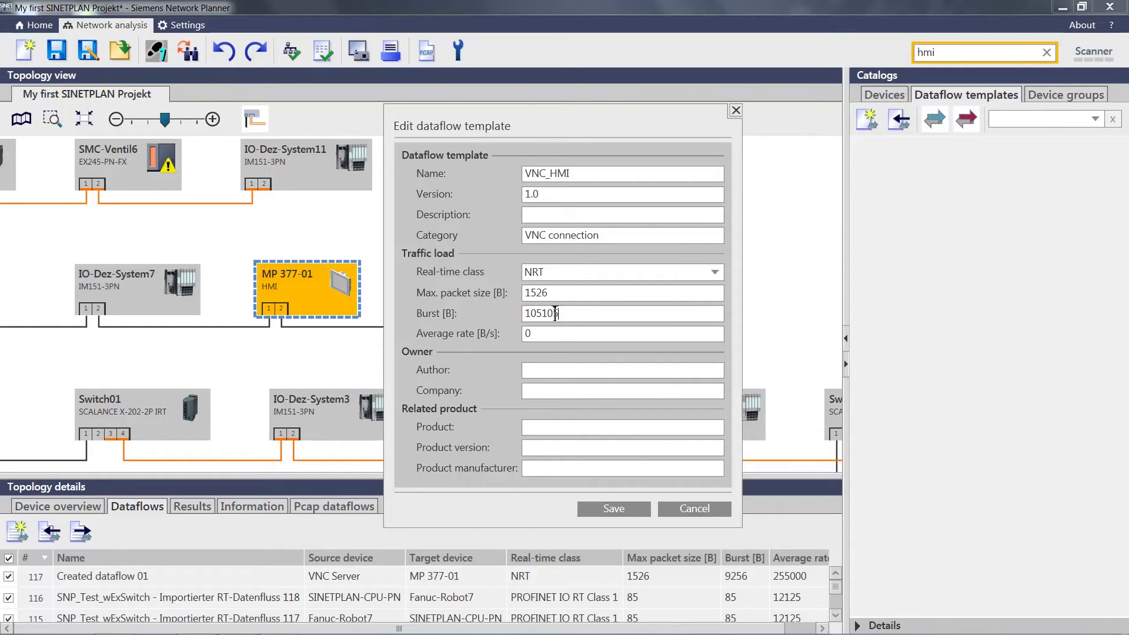
double_click(560, 333)
text(95340)
click(566, 370)
text(my)
text( sel)
text(f)
text(Siemens AG)
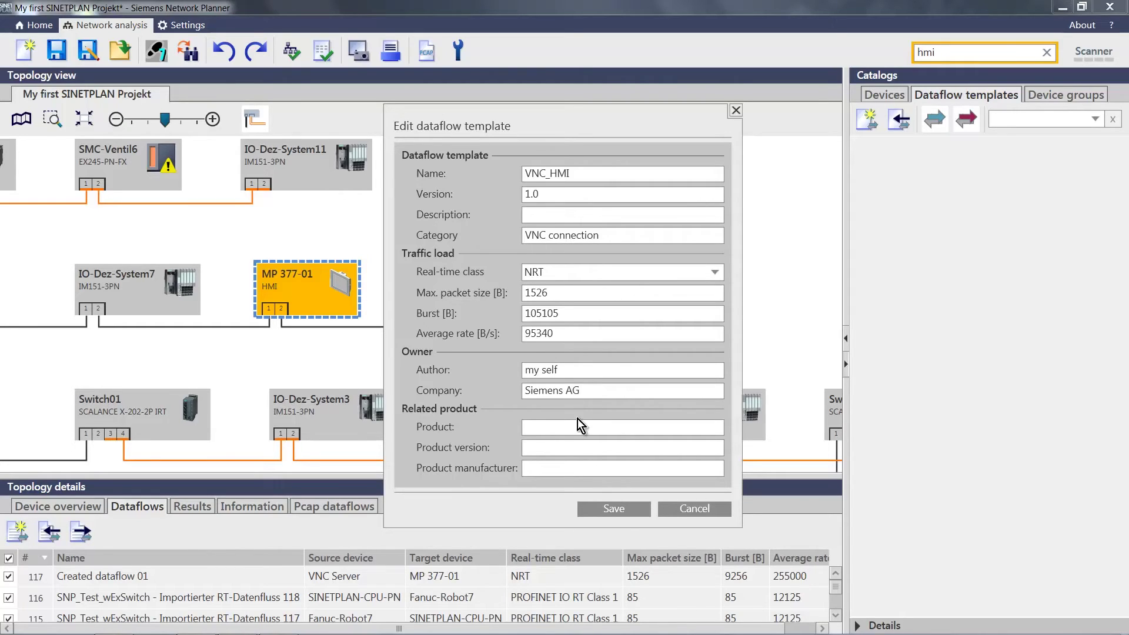
Save the template and select VNC_HMI 1.0 under NRT > VNC connection
click(620, 510)
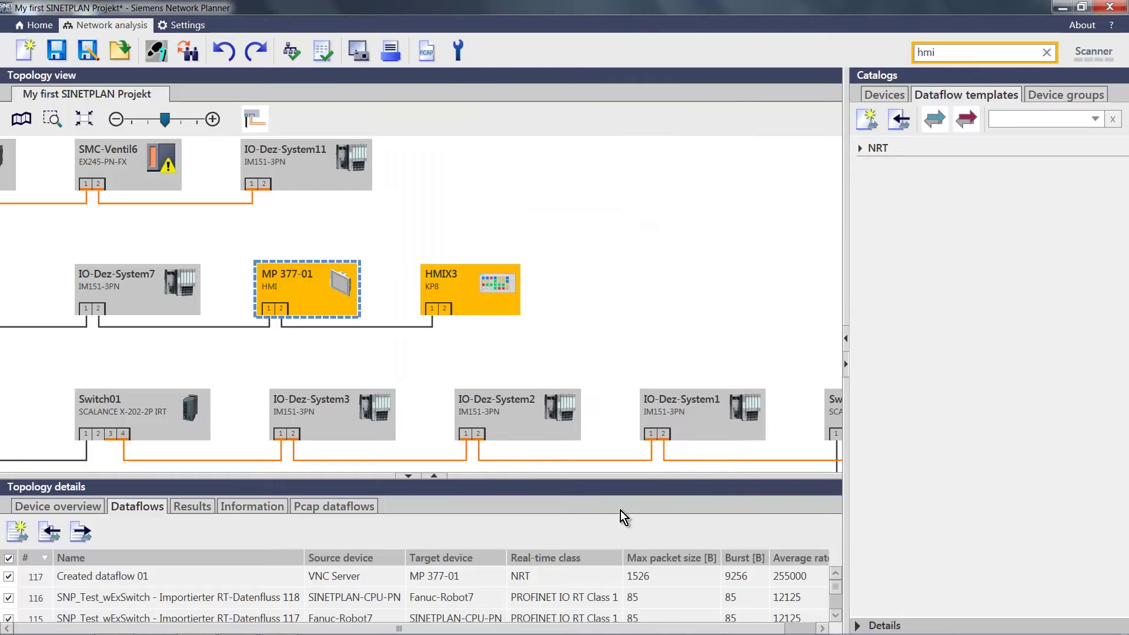
click(860, 149)
click(872, 168)
click(913, 191)
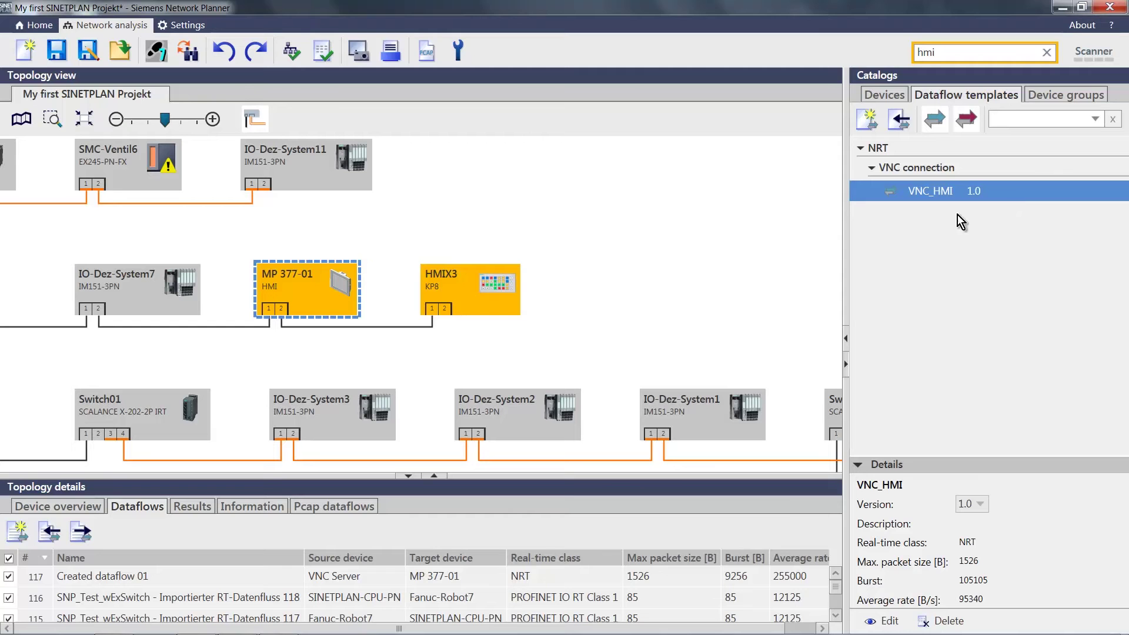
Drag the VNC_HMI 1.0 template onto VNC Server to start a new dataflow
scroll(541, 217, down, 4)
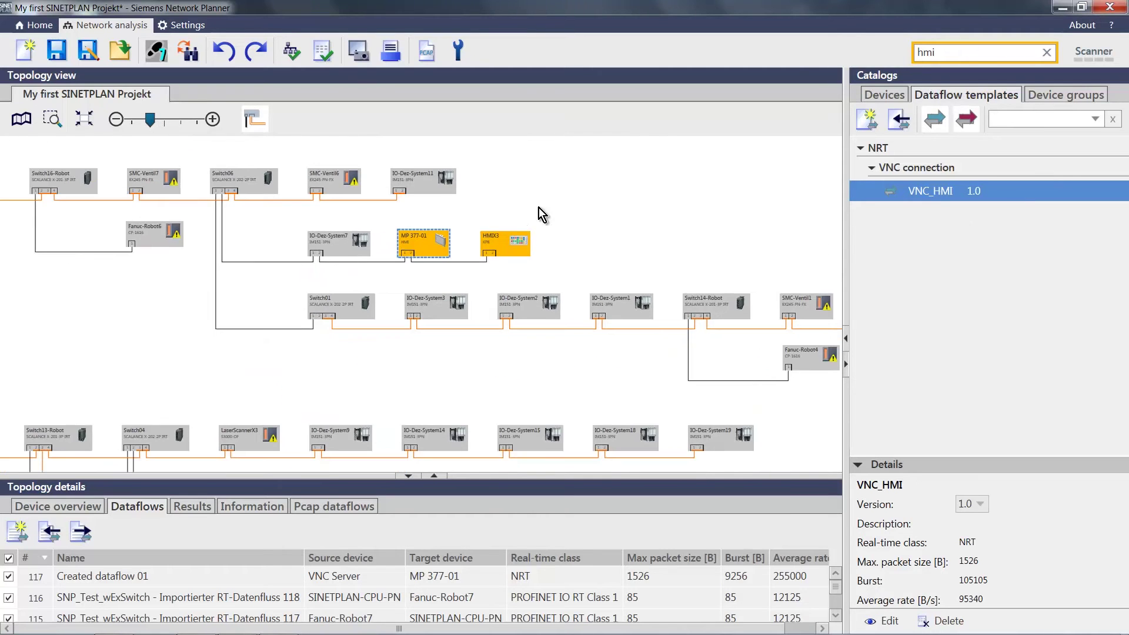
drag(537, 214, 761, 381)
drag(457, 255, 663, 410)
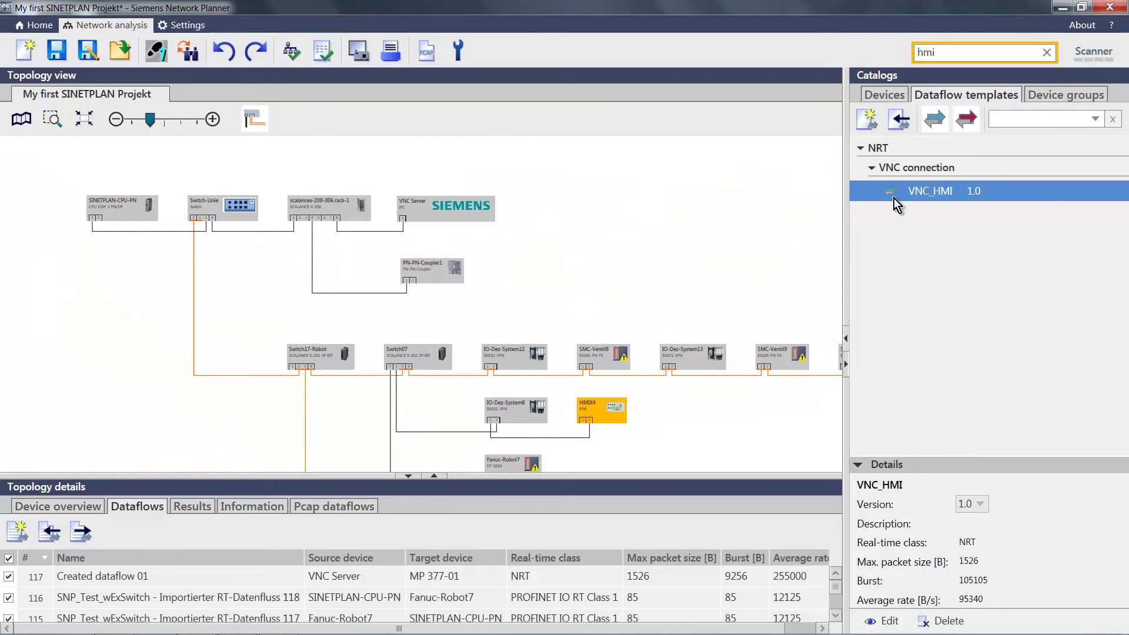
drag(912, 193, 461, 210)
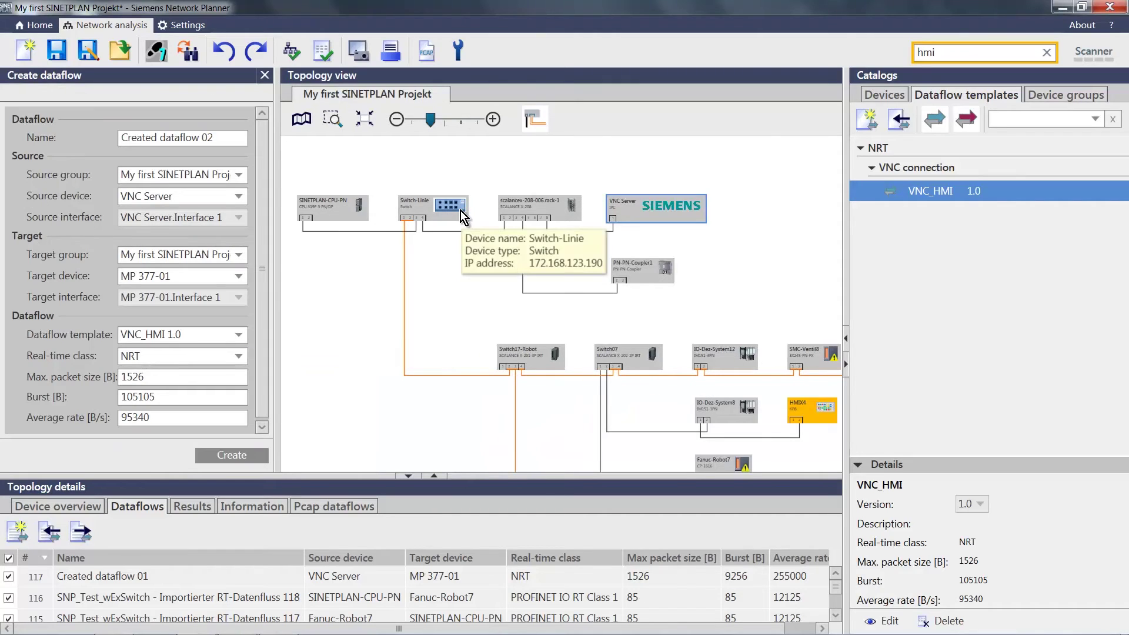
Show the topology overview map, collapse Catalogs and pan to the MP 377-02 HMI
drag(279, 333, 315, 333)
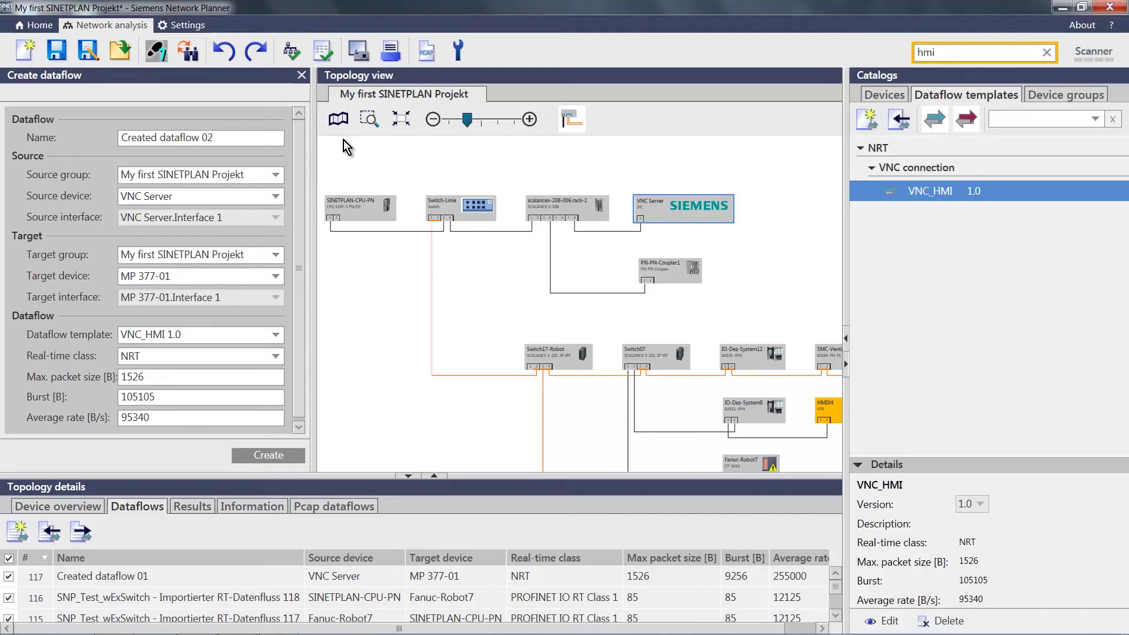
click(338, 121)
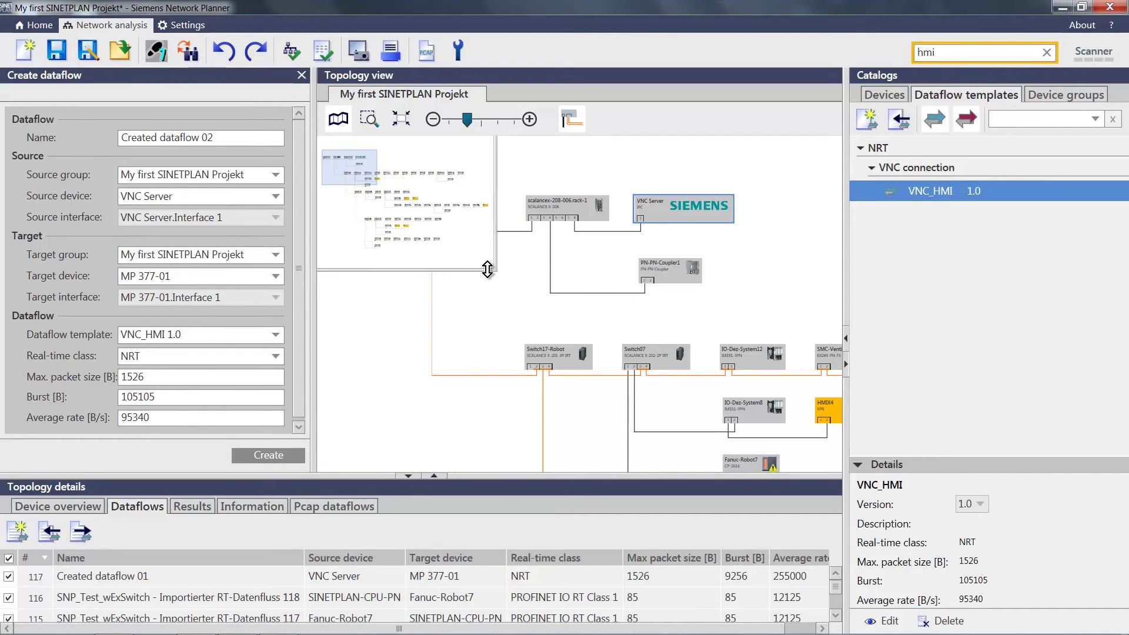
drag(494, 268, 532, 265)
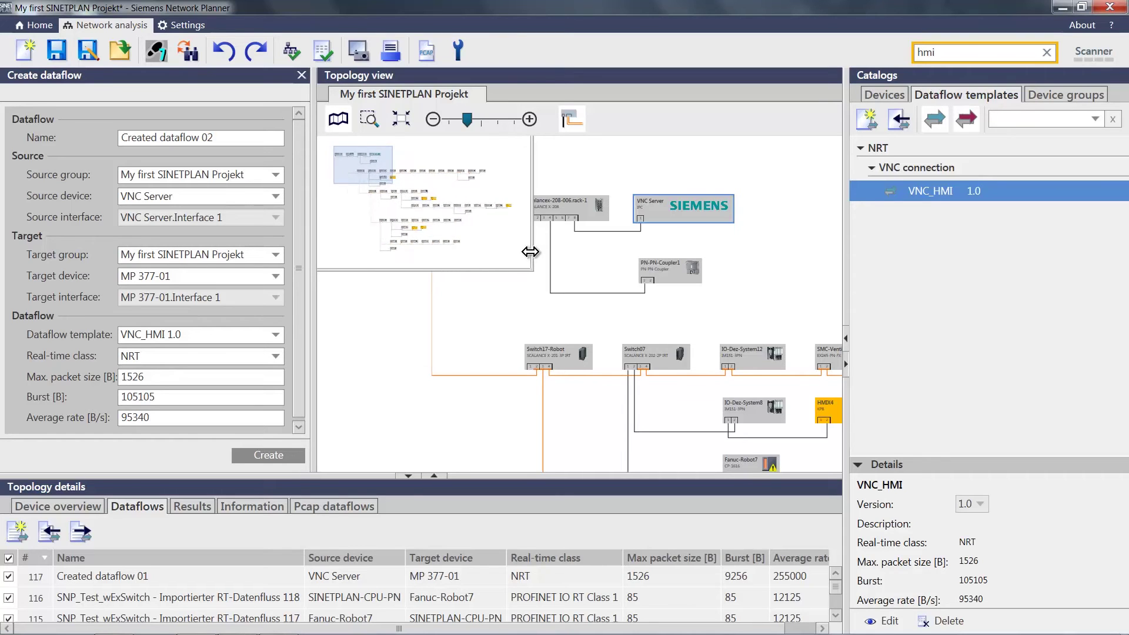
click(845, 338)
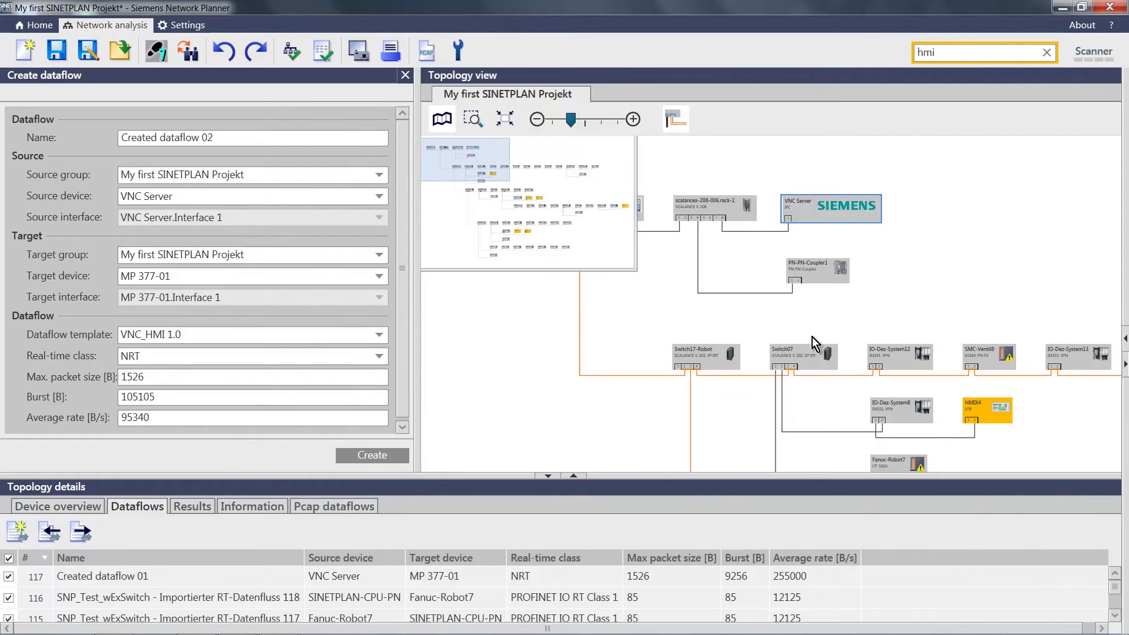
scroll(961, 307, down, 3)
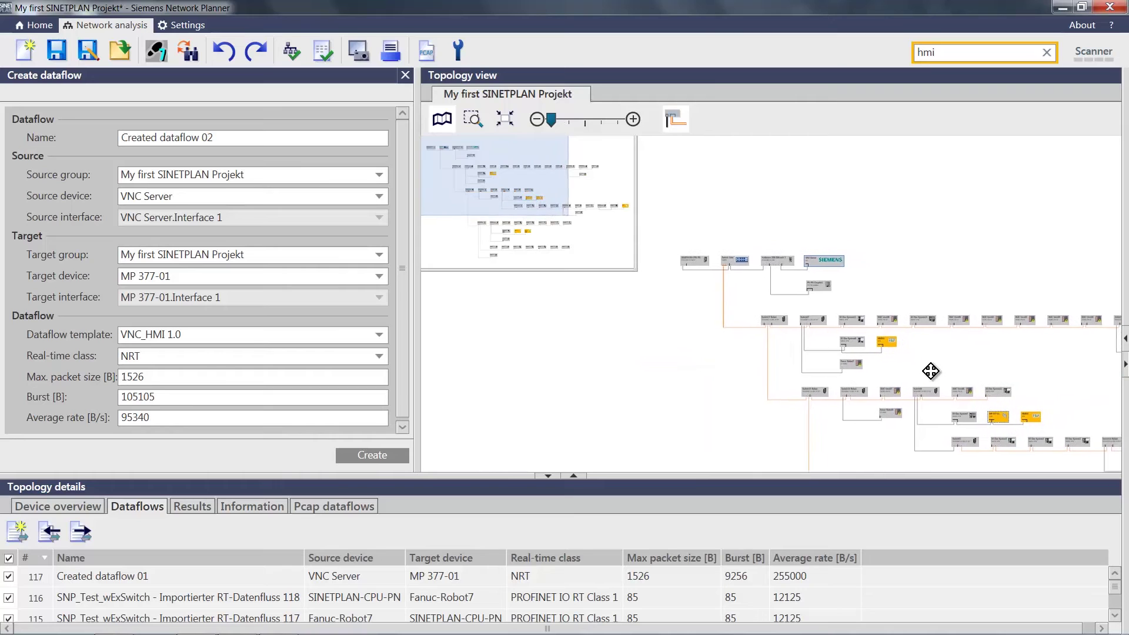
drag(1003, 370, 713, 262)
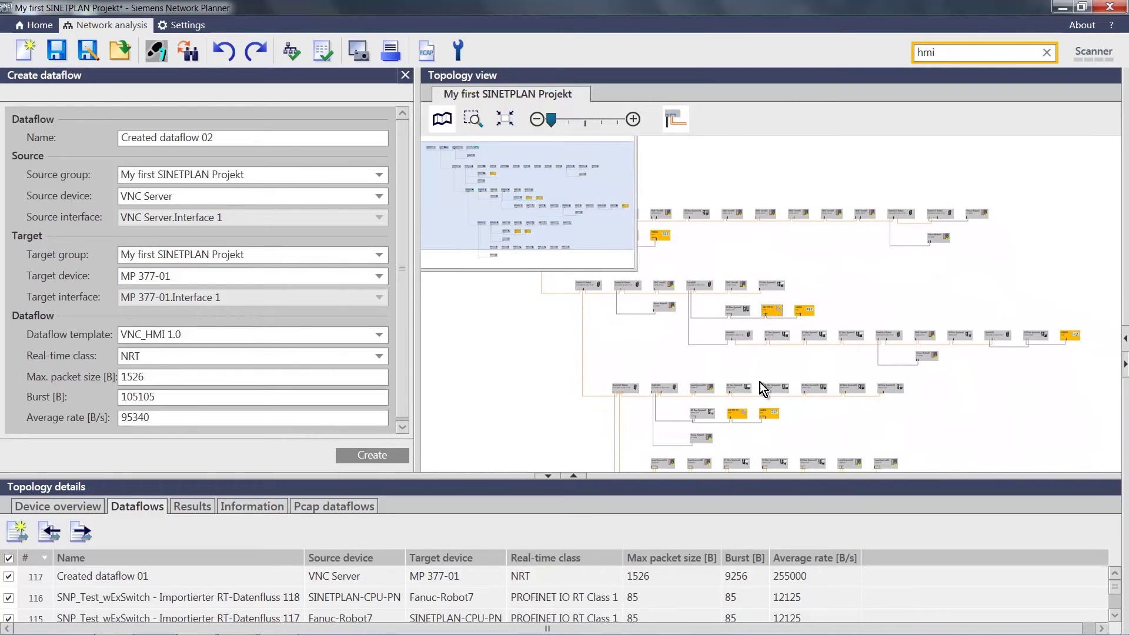
Set MP 377-02 as target and create the second VNC_HMI dataflow
right_click(742, 415)
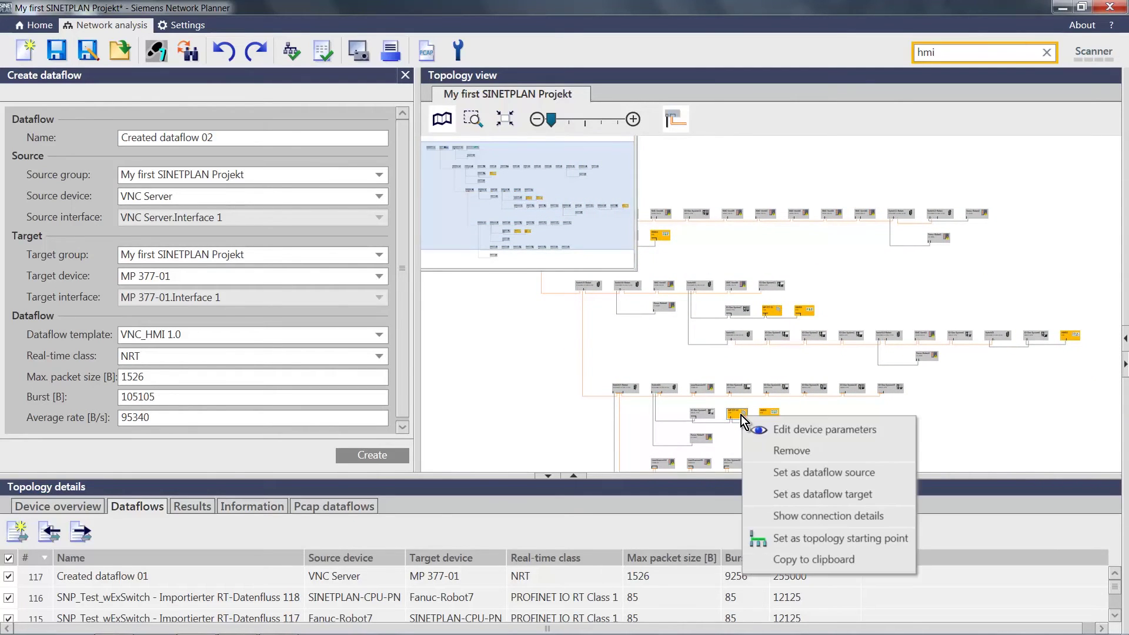
click(827, 495)
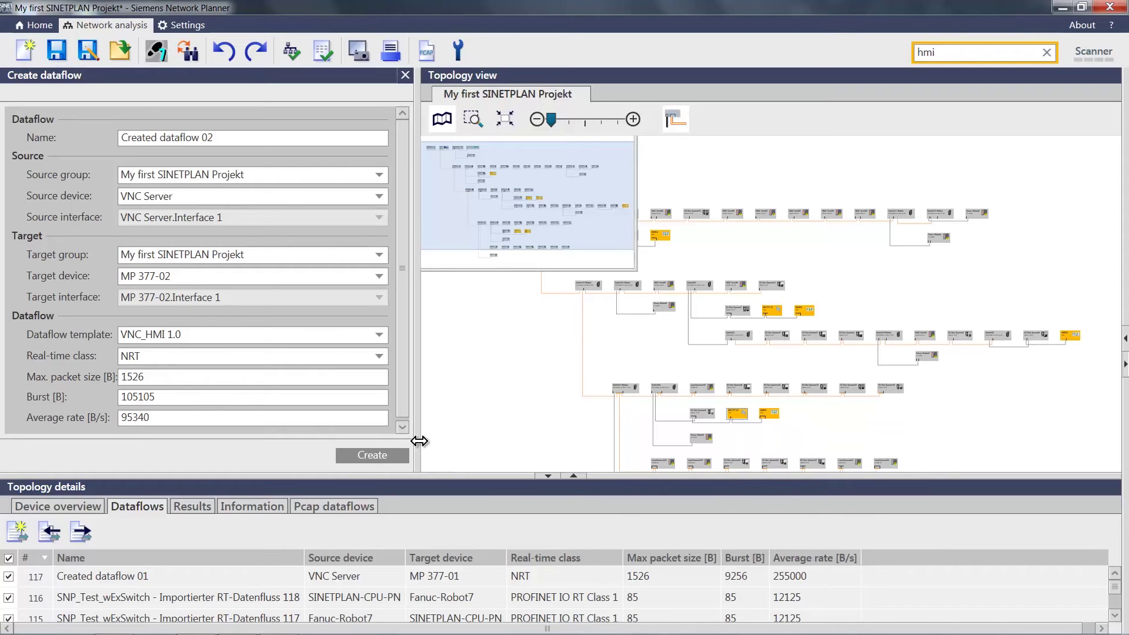
click(372, 454)
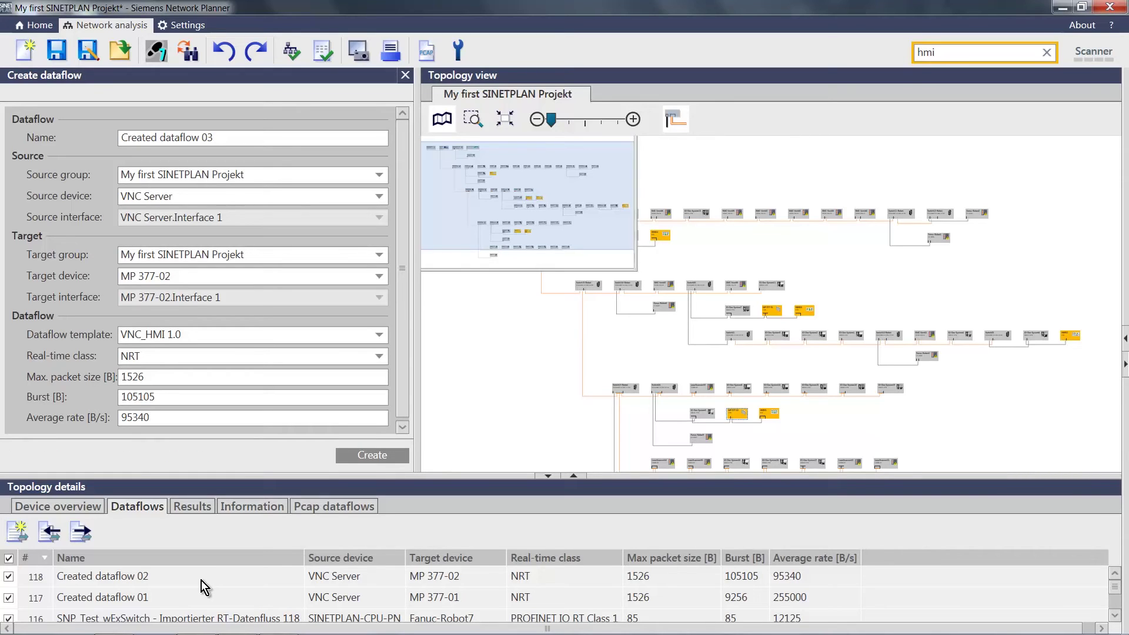
click(405, 77)
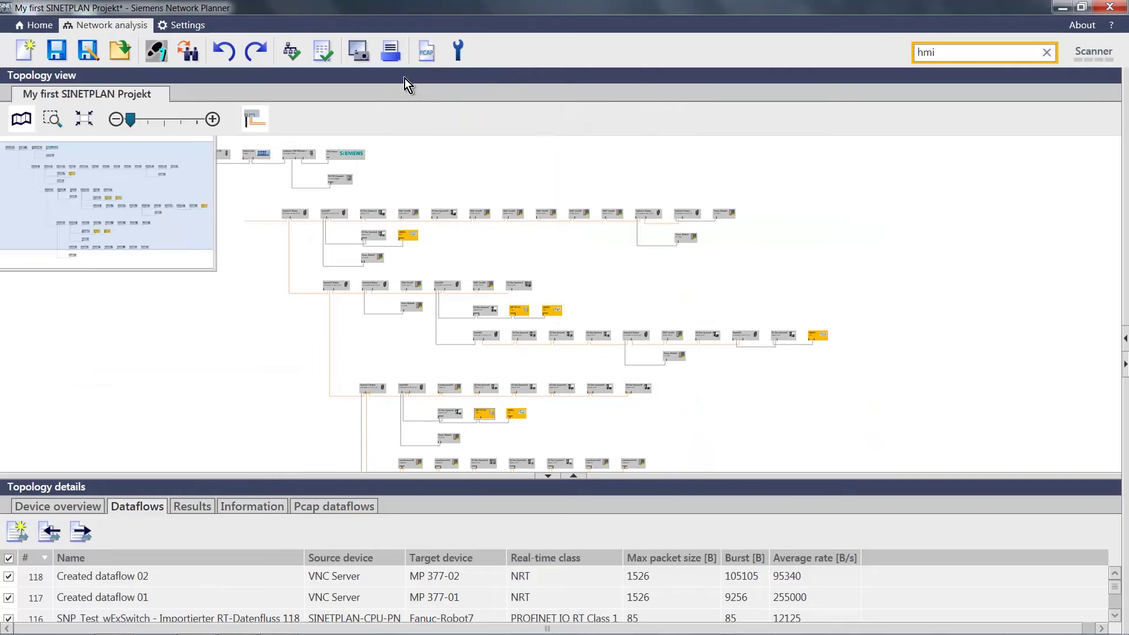
Bring MP 377-01 and HMIX3 into view and rerun the topology analysis
drag(599, 265, 707, 265)
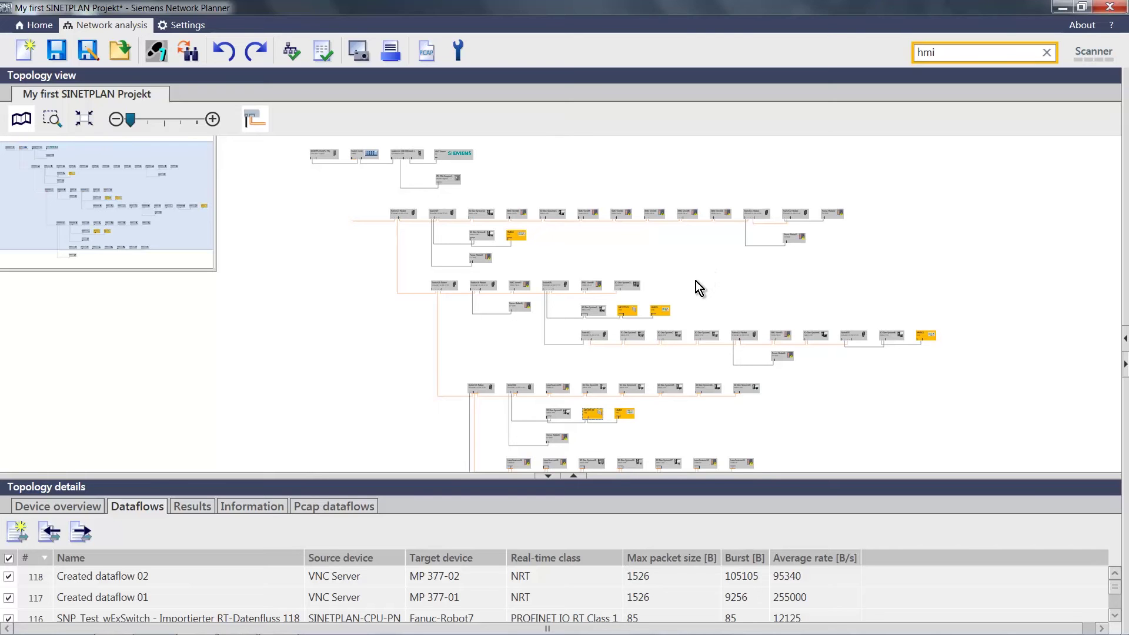
scroll(654, 284, up, 2)
scroll(664, 330, up, 2)
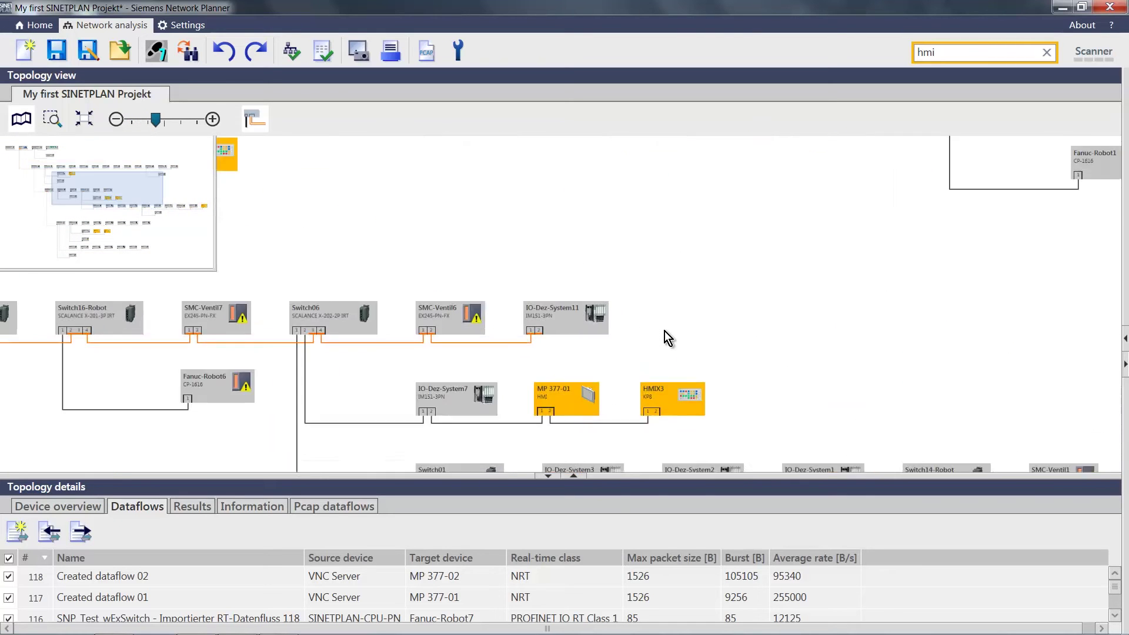
scroll(664, 330, up, 2)
drag(705, 335, 770, 258)
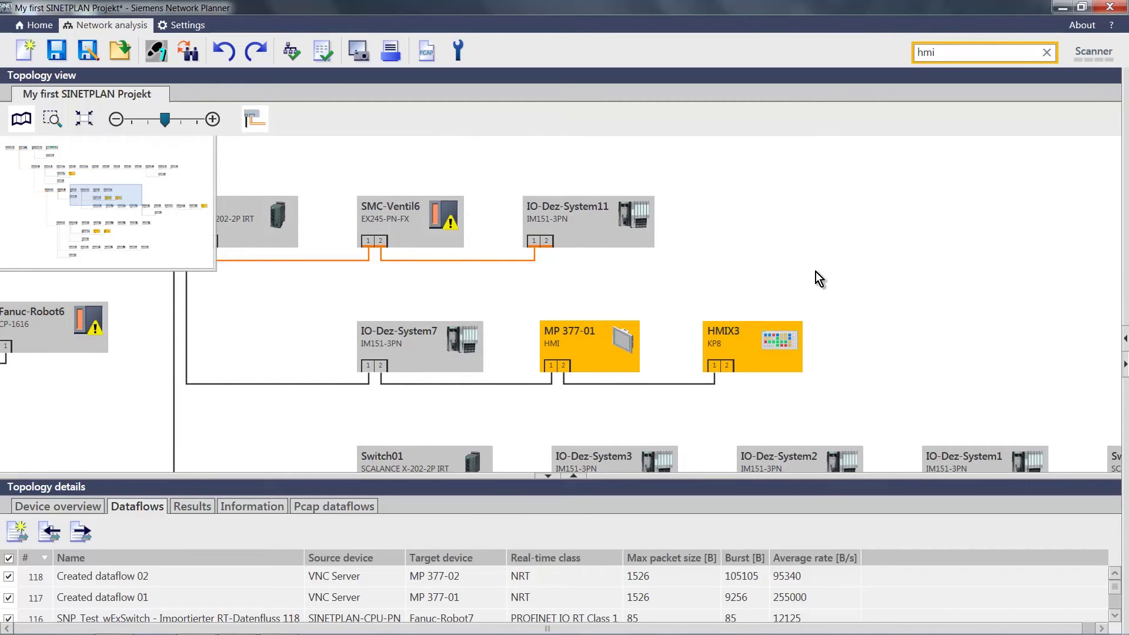
click(293, 52)
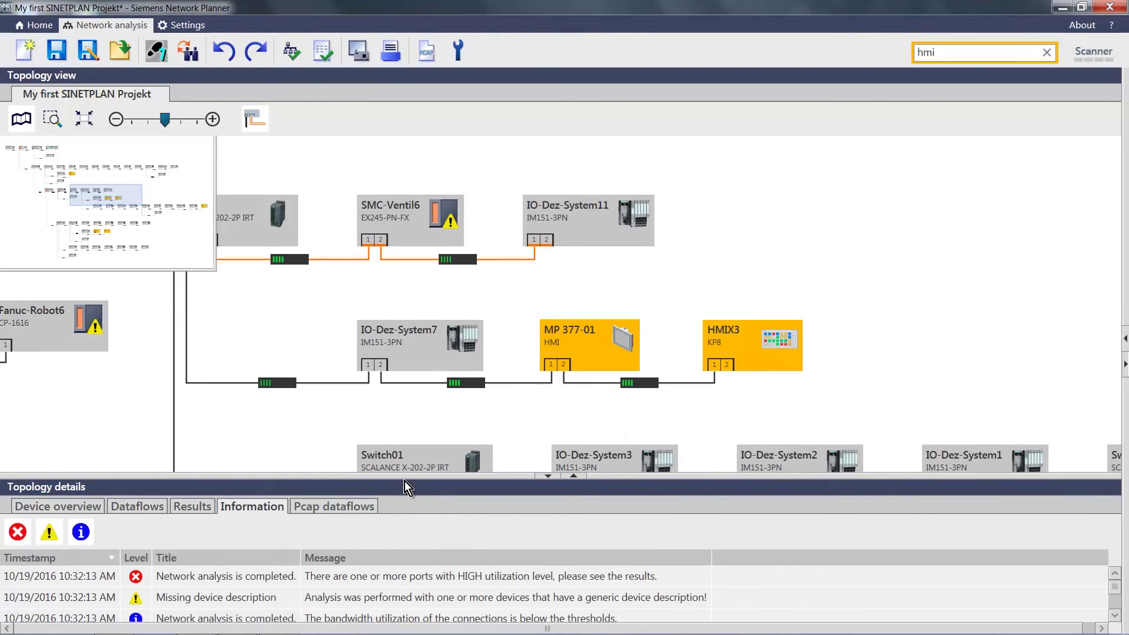
Show the utilization results with RT/IRT & NRT dataflows and select Switch-Linie Port 1 at 100%
drag(409, 475, 410, 385)
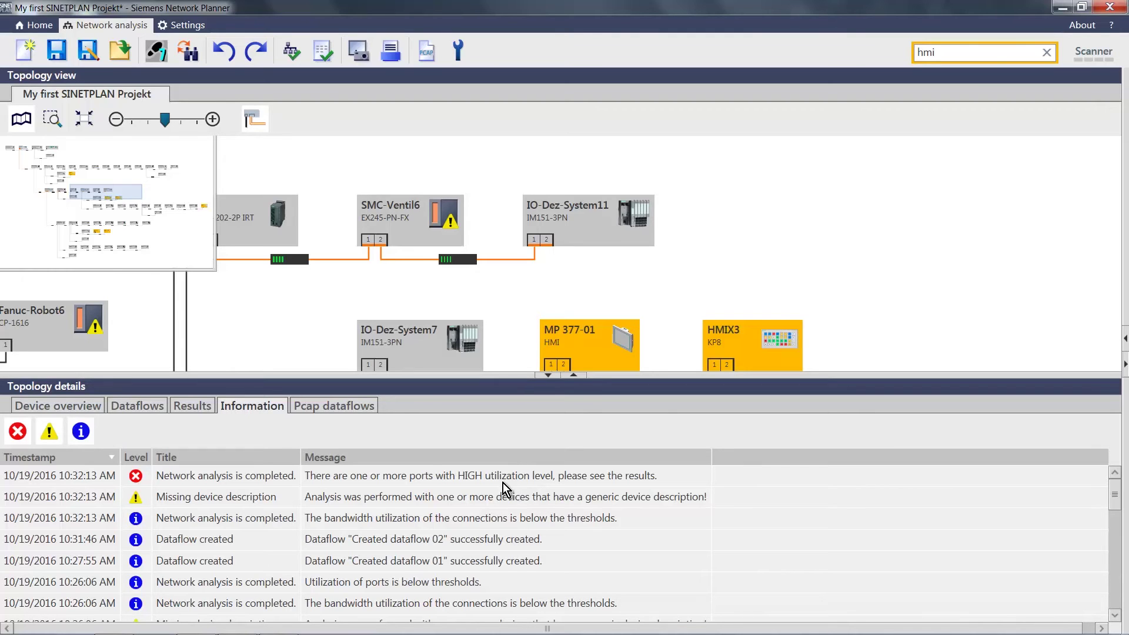
click(190, 410)
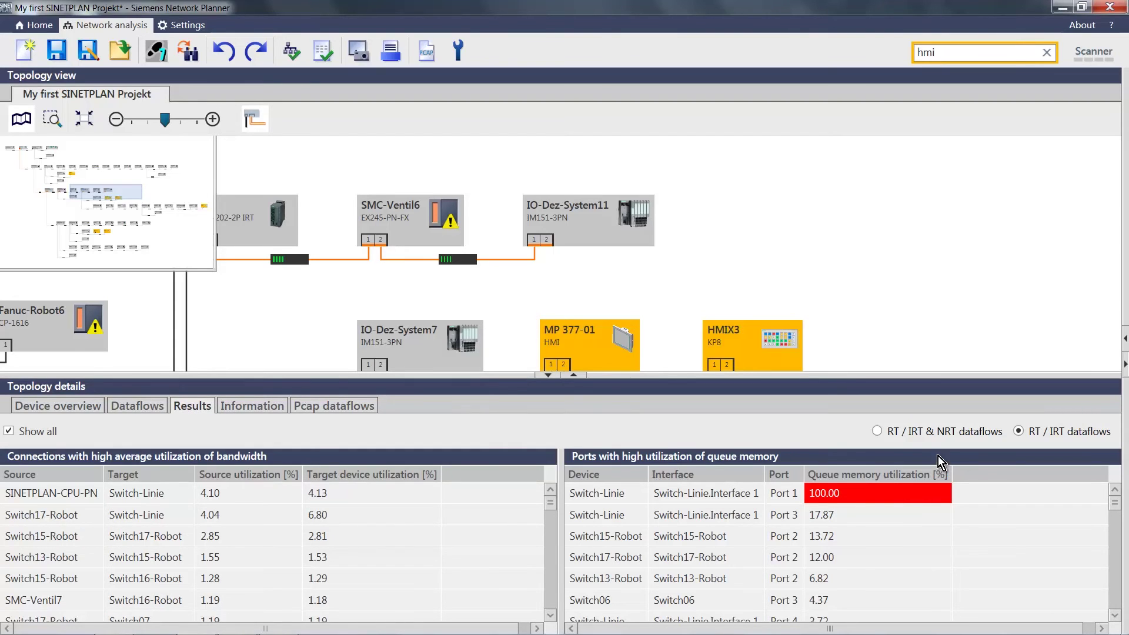
click(1019, 432)
click(877, 431)
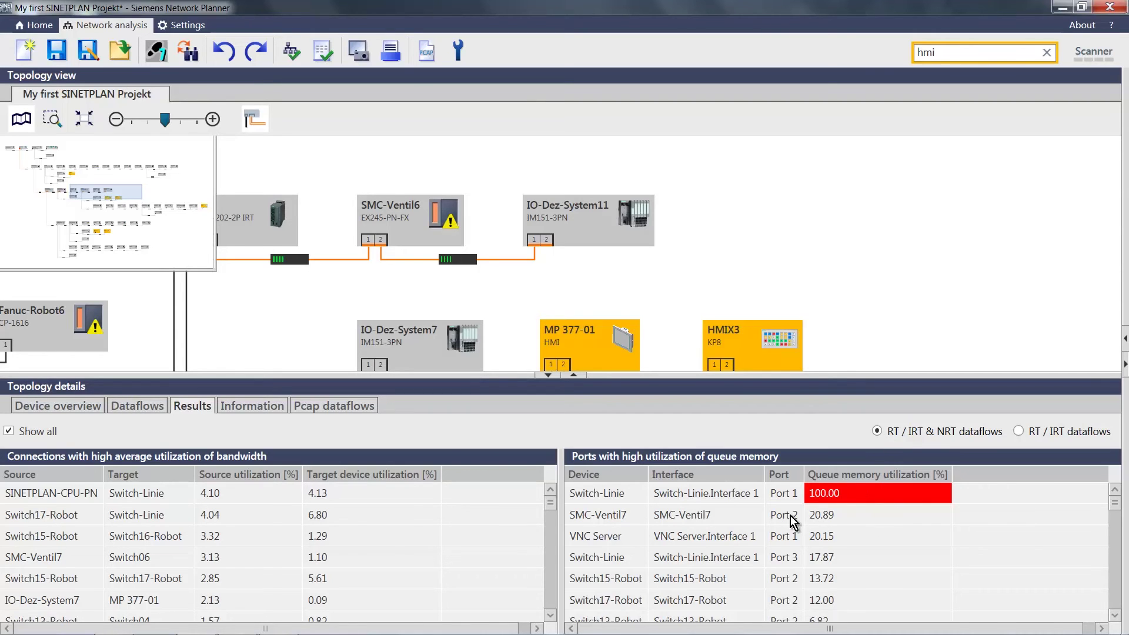
click(716, 497)
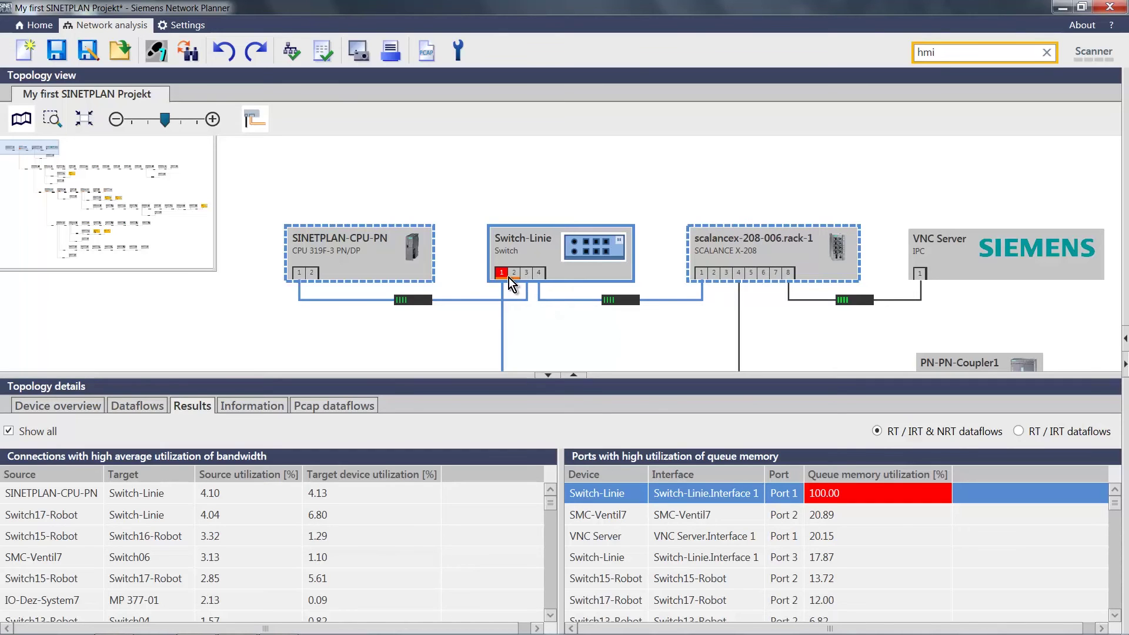
Enlarge the topology view and delete the Switch-Linie to Switch17-Robot connection
mouse_move(505, 274)
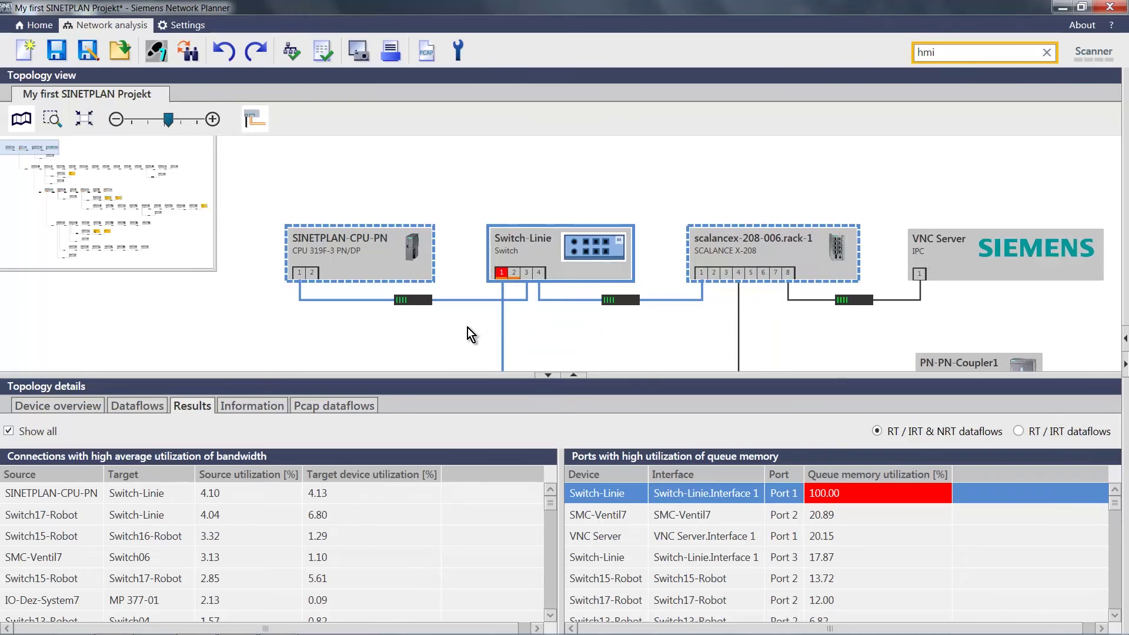
scroll(468, 327, down, 3)
drag(514, 378, 459, 270)
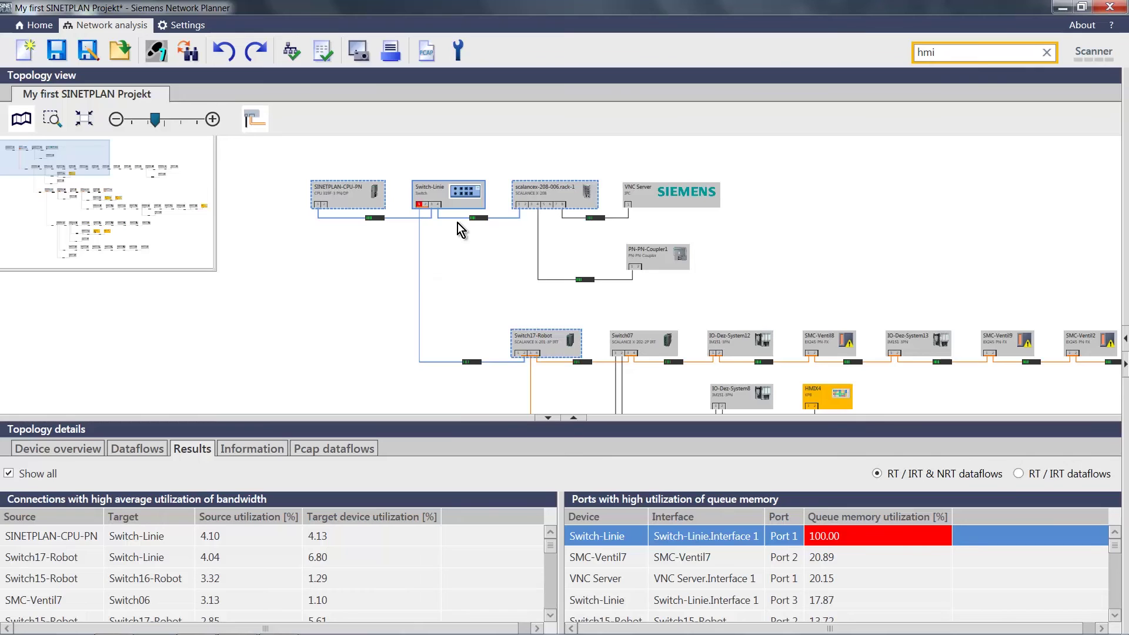
mouse_move(433, 185)
click(420, 288)
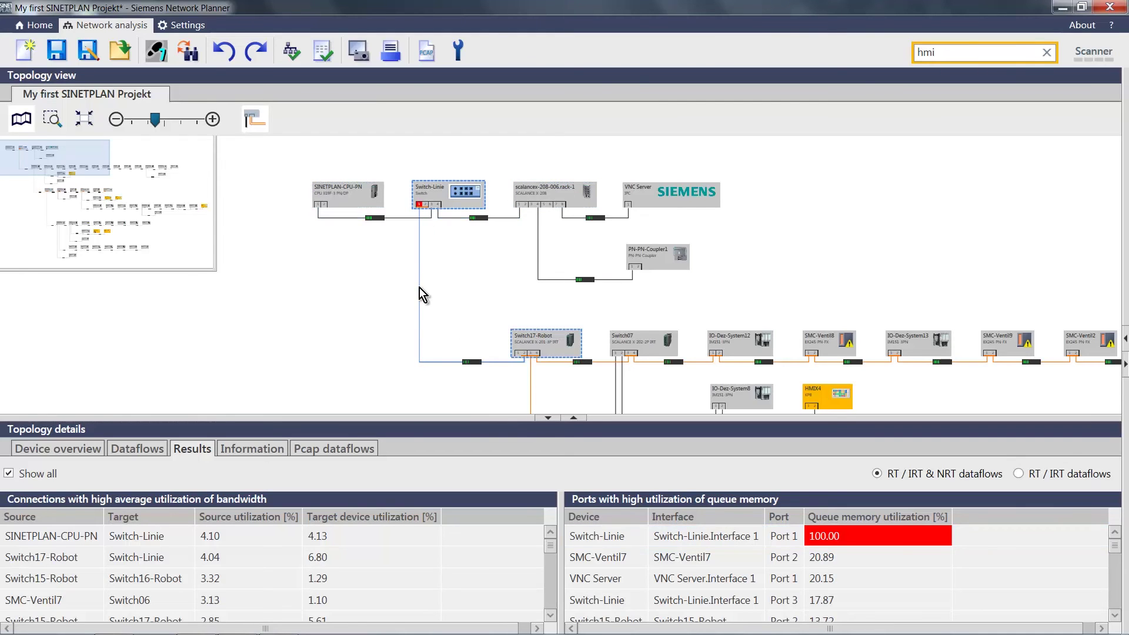
key(Delete)
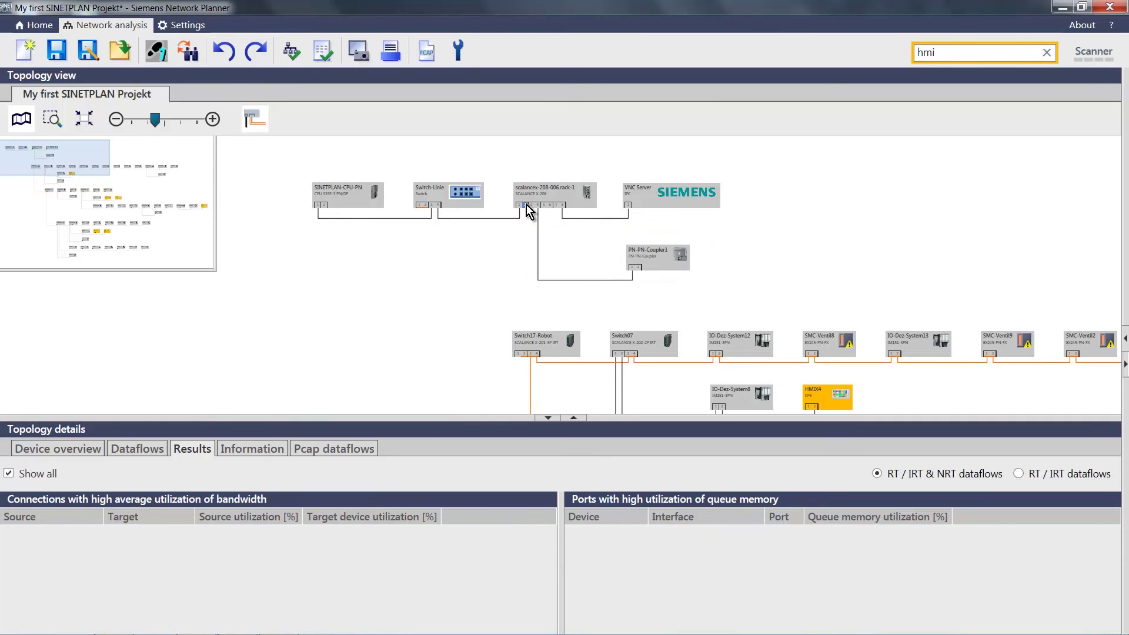
Connect scalancex-208-006.rack-1 port 2 to Switch17-Robot, re-analyze, and review the enlarged results tables
drag(527, 205, 517, 354)
click(298, 56)
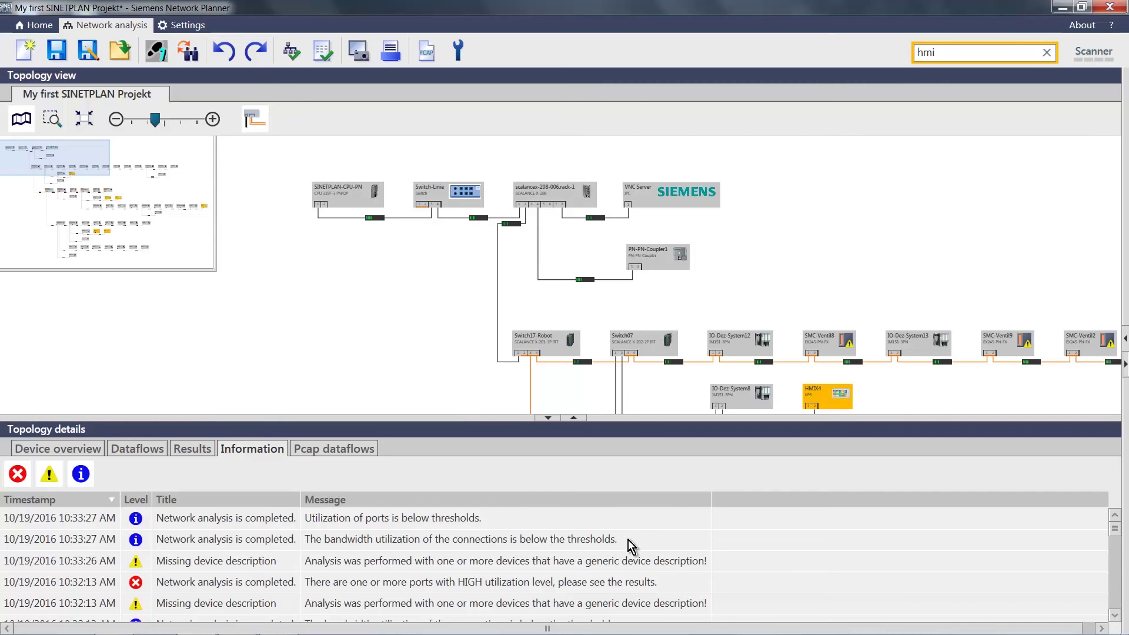
click(192, 448)
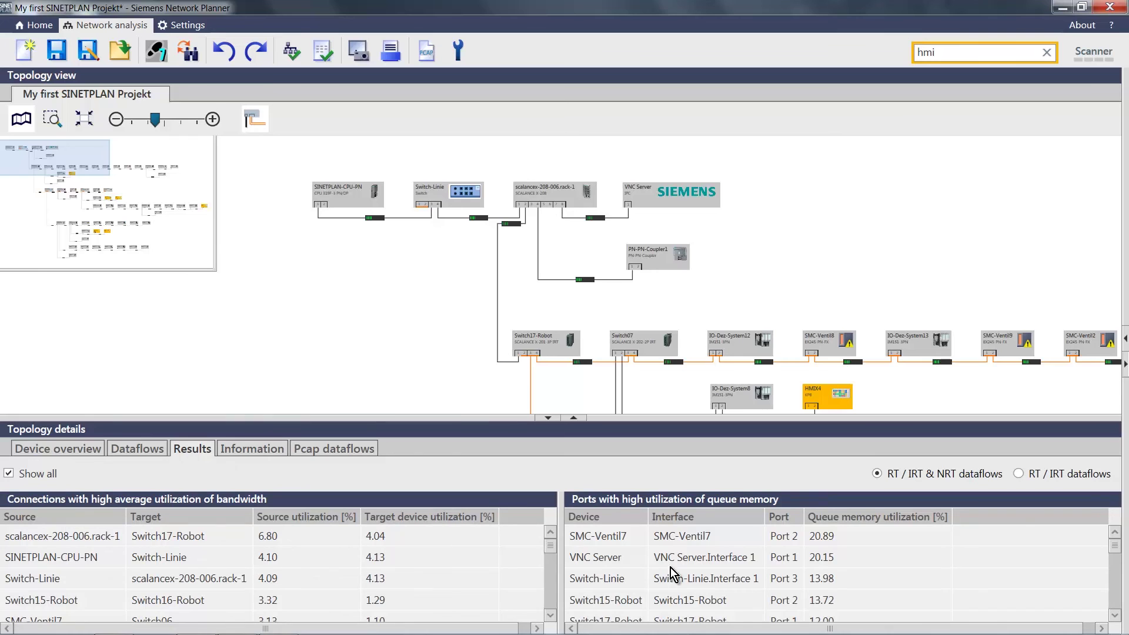
drag(766, 420, 768, 375)
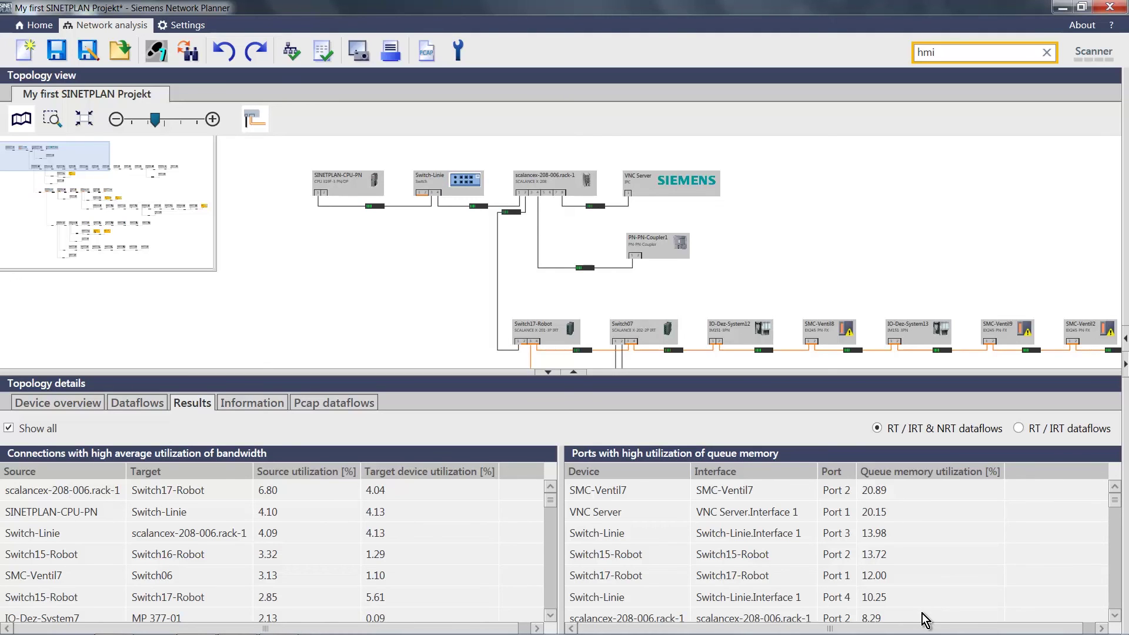
drag(768, 221, 780, 243)
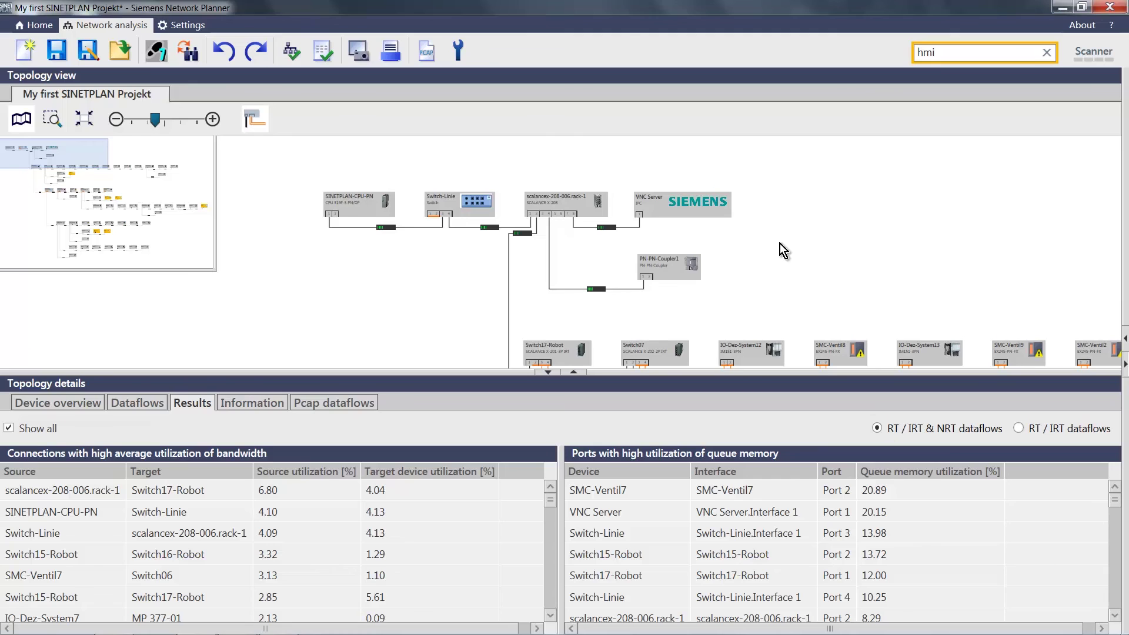
Set the report folder to D:\SINETPLAN, keep PDF format, and generate the network report
click(391, 52)
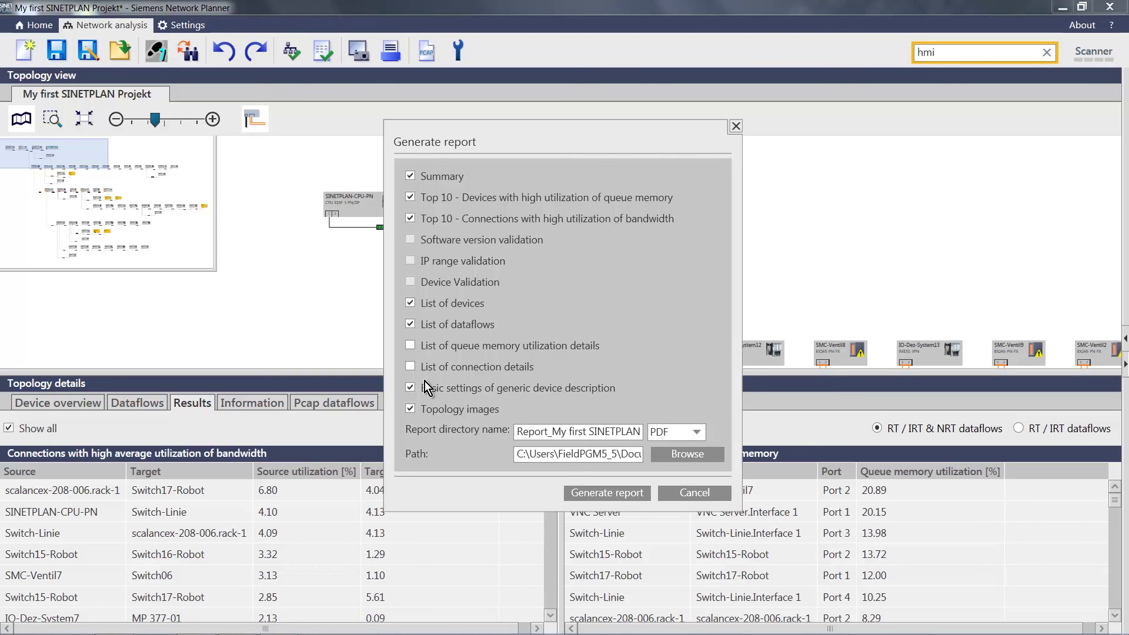
click(687, 454)
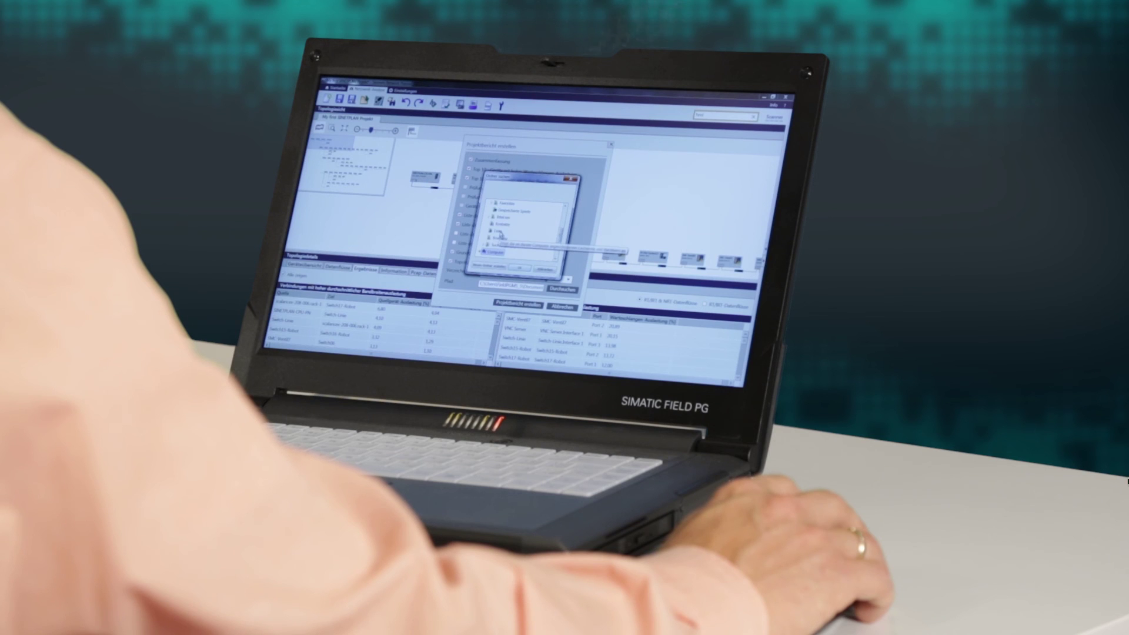
scroll(499, 237, down, 2)
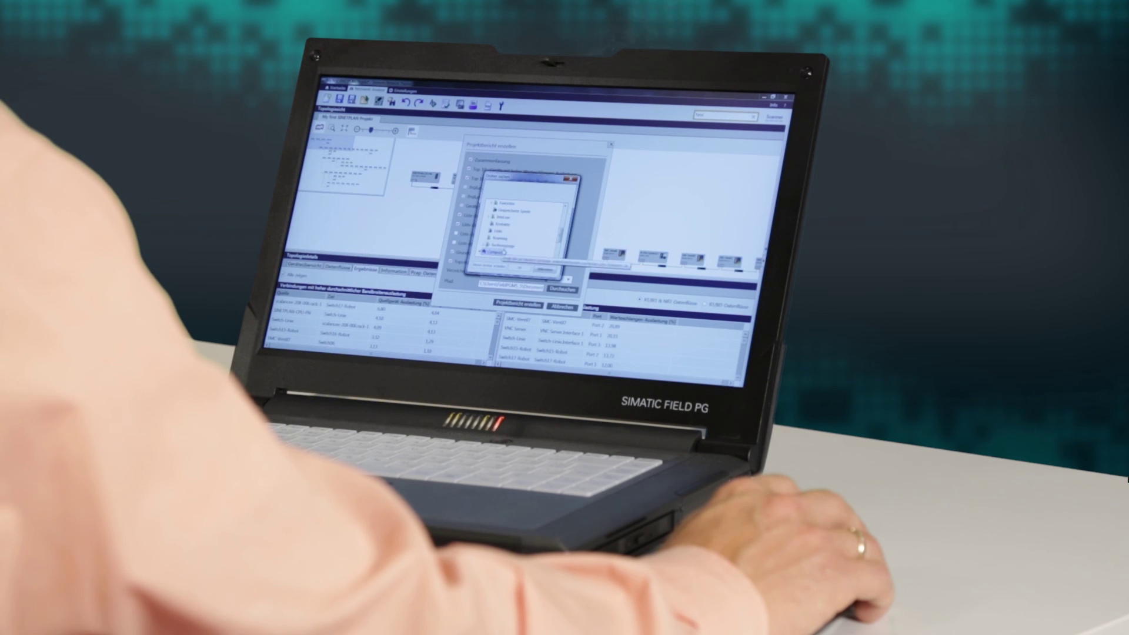
double_click(493, 252)
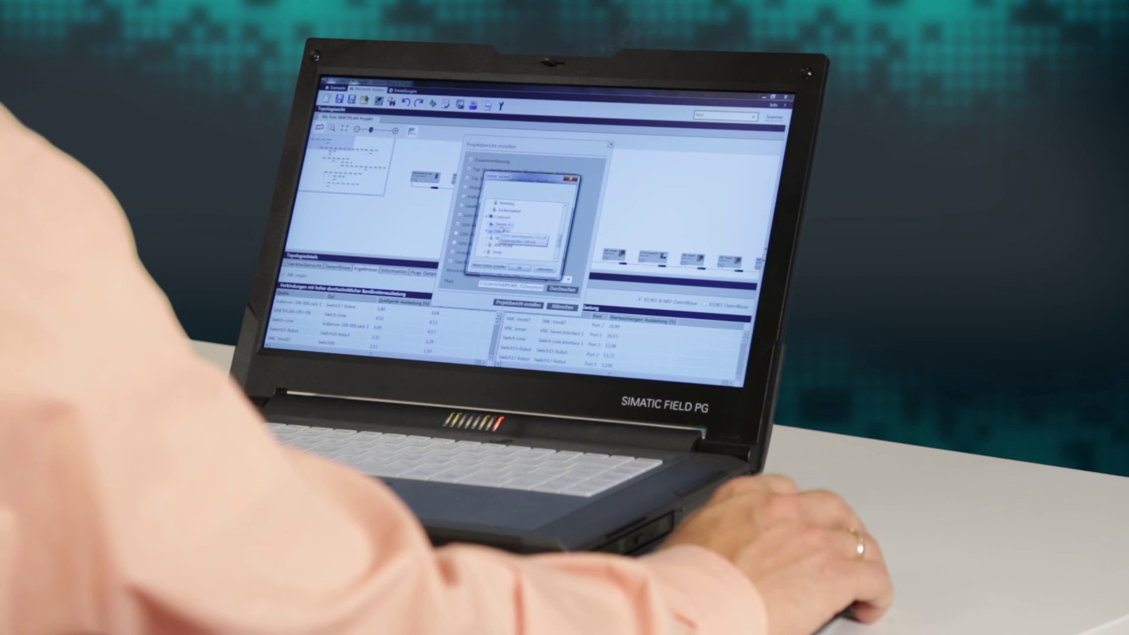
click(501, 252)
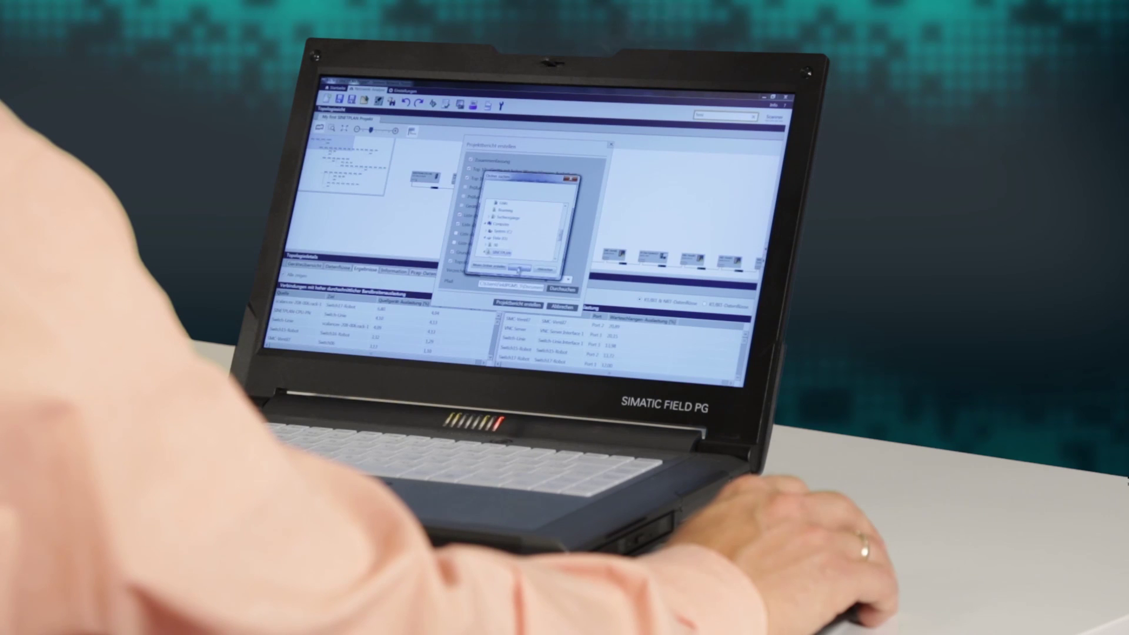
click(518, 268)
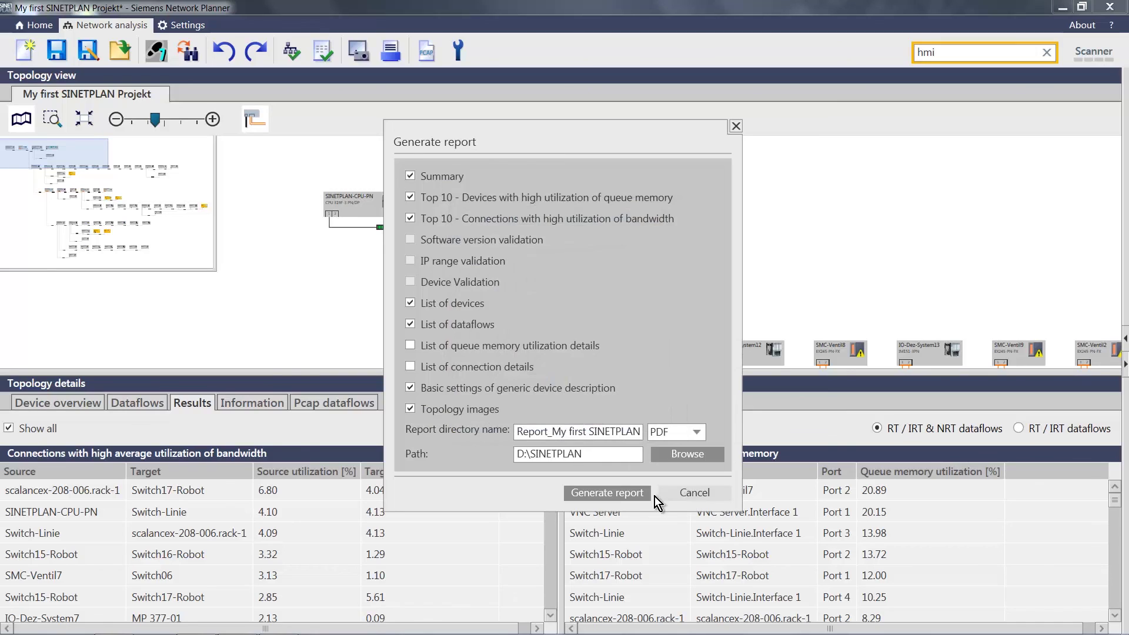
click(663, 433)
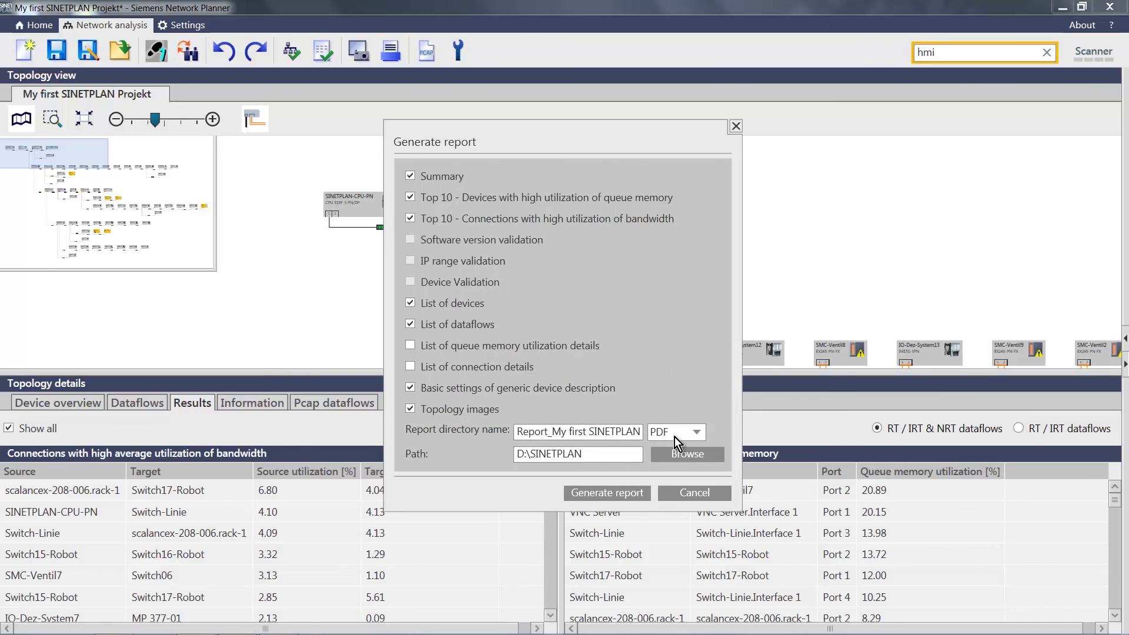
click(680, 434)
click(612, 492)
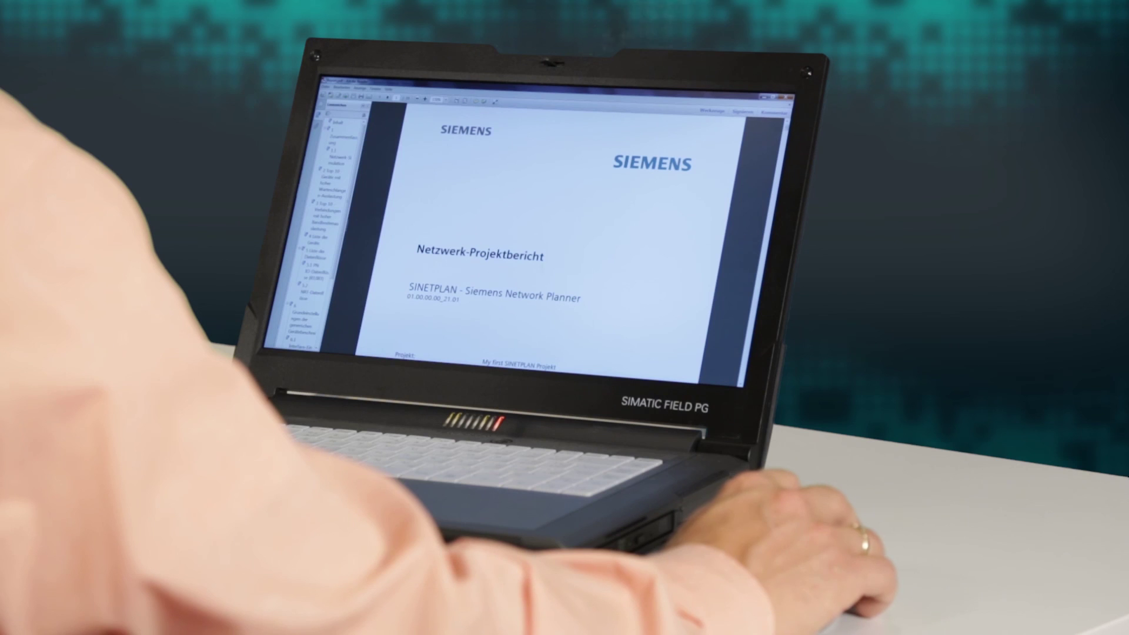
Fit the page and scroll through Report.pdf to the 5.2 NRT dataflows table
scroll(576, 235, down, 1)
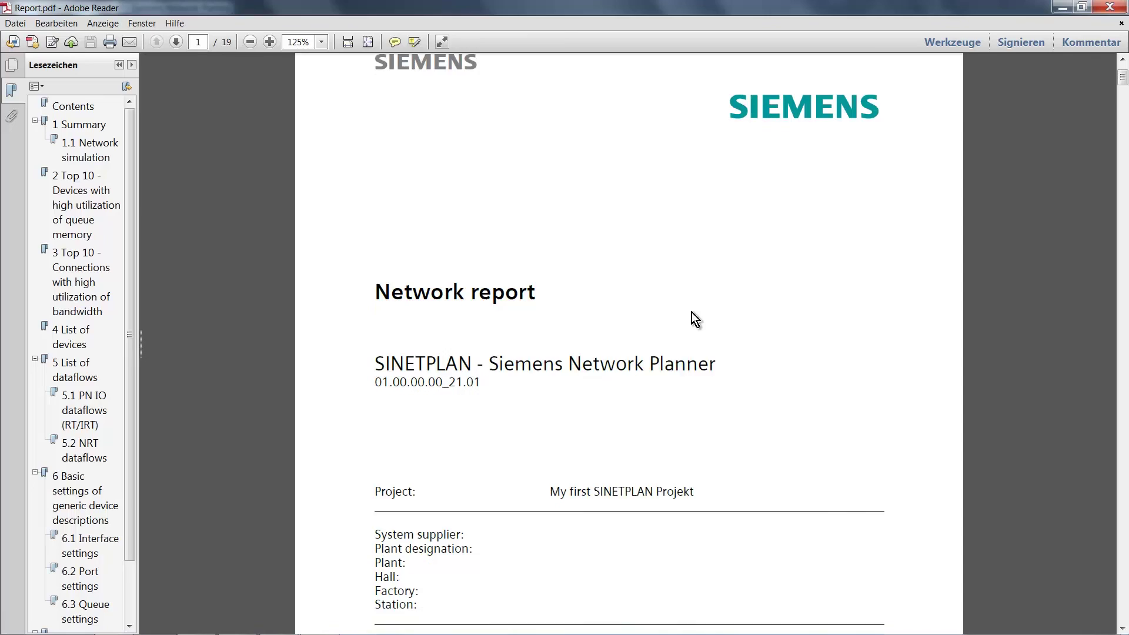
scroll(692, 312, down, 5)
scroll(696, 330, down, 4)
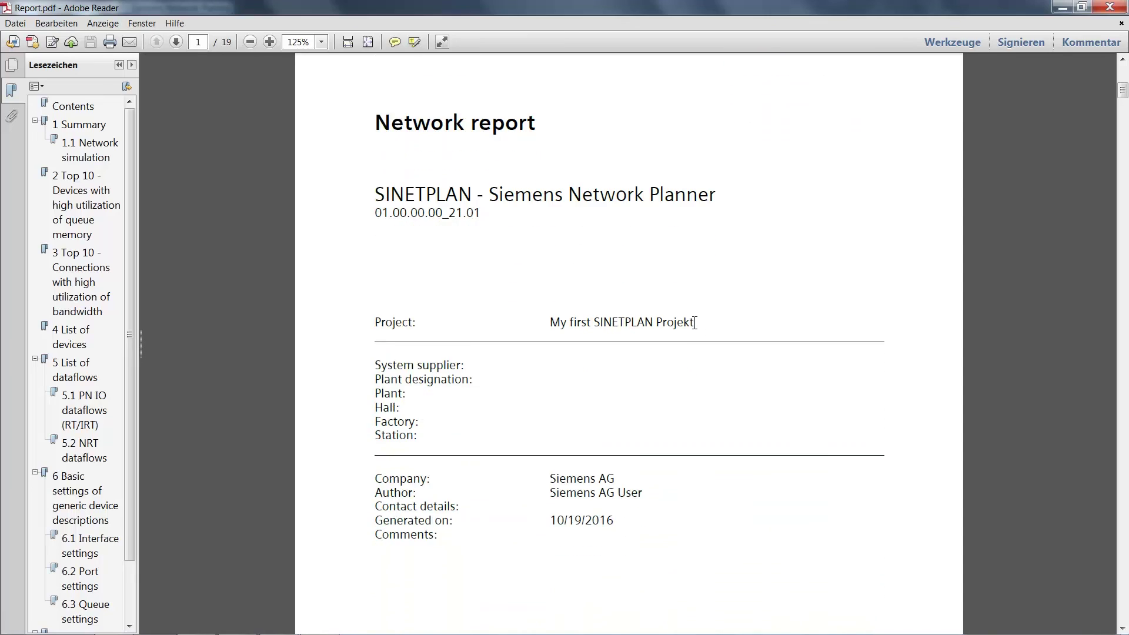
click(368, 42)
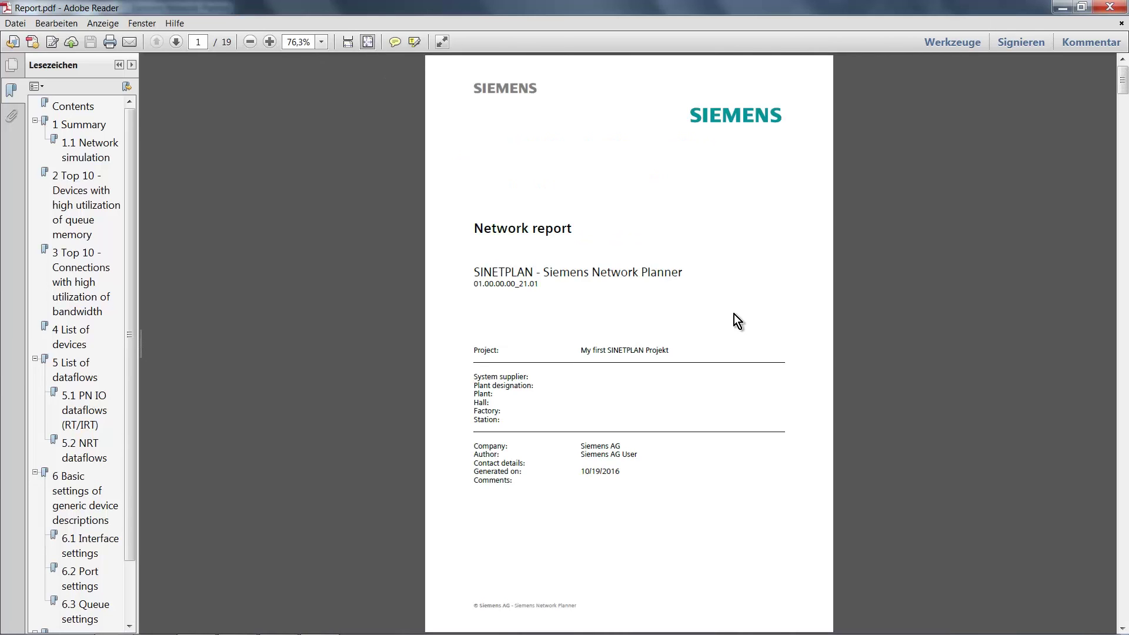
scroll(735, 314, down, 1)
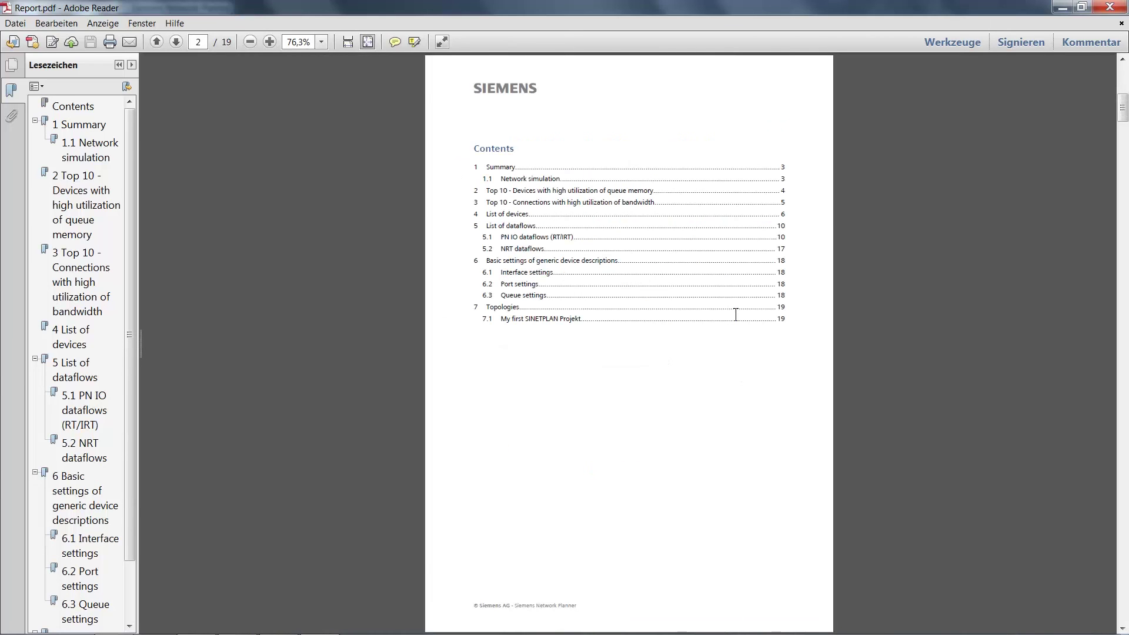
scroll(735, 314, down, 1)
scroll(734, 314, down, 1)
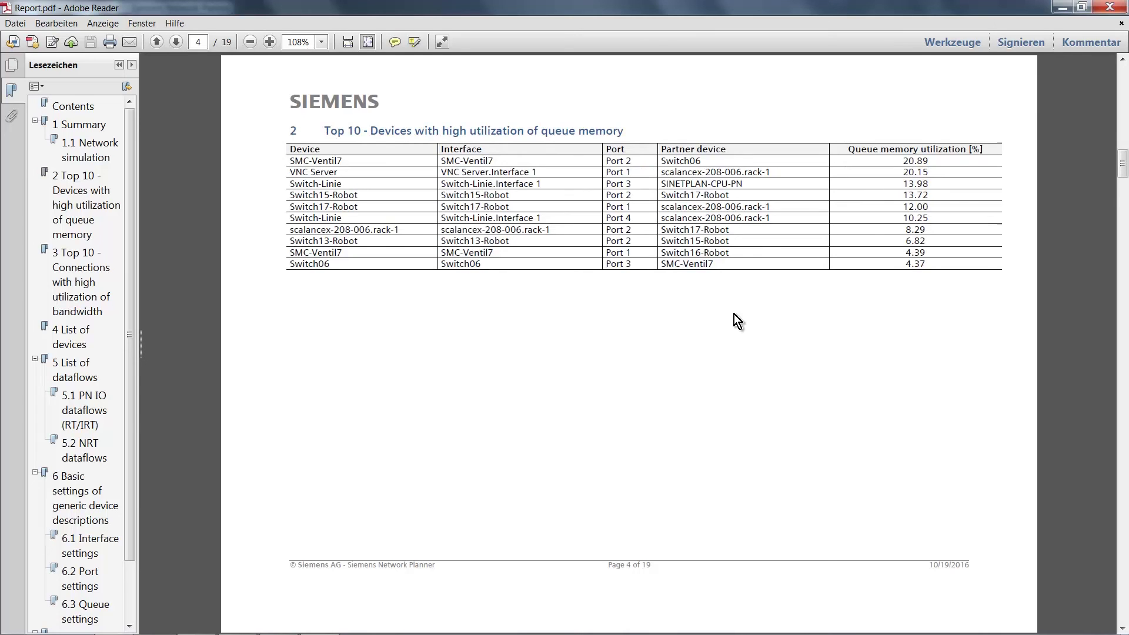
scroll(734, 314, down, 1)
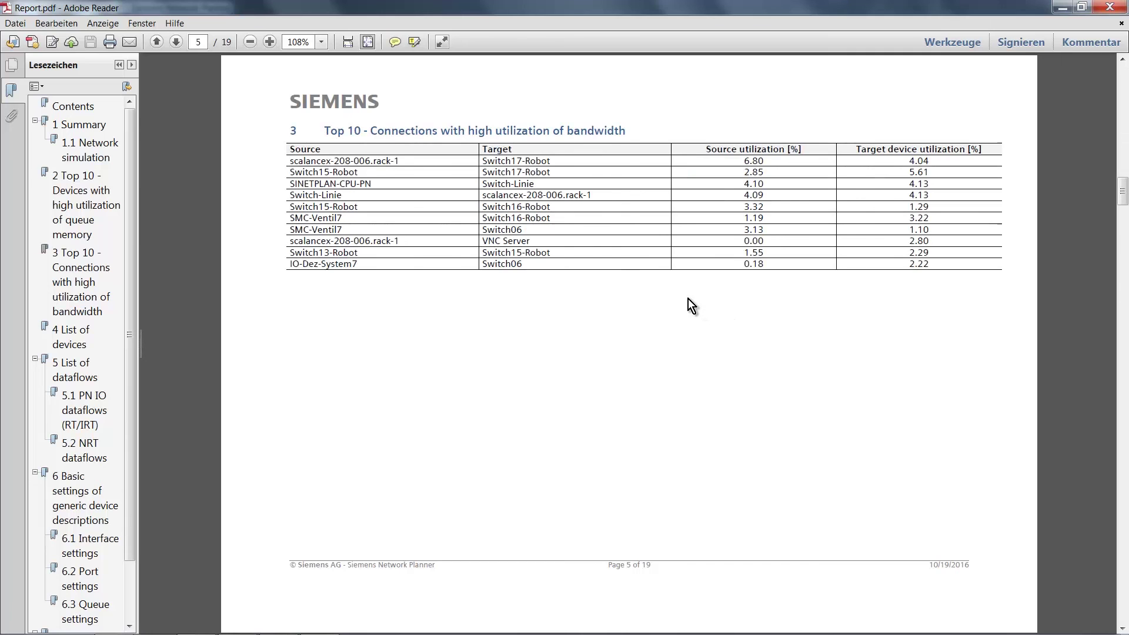
scroll(688, 298, down, 1)
scroll(688, 299, down, 1)
scroll(688, 299, down, 7)
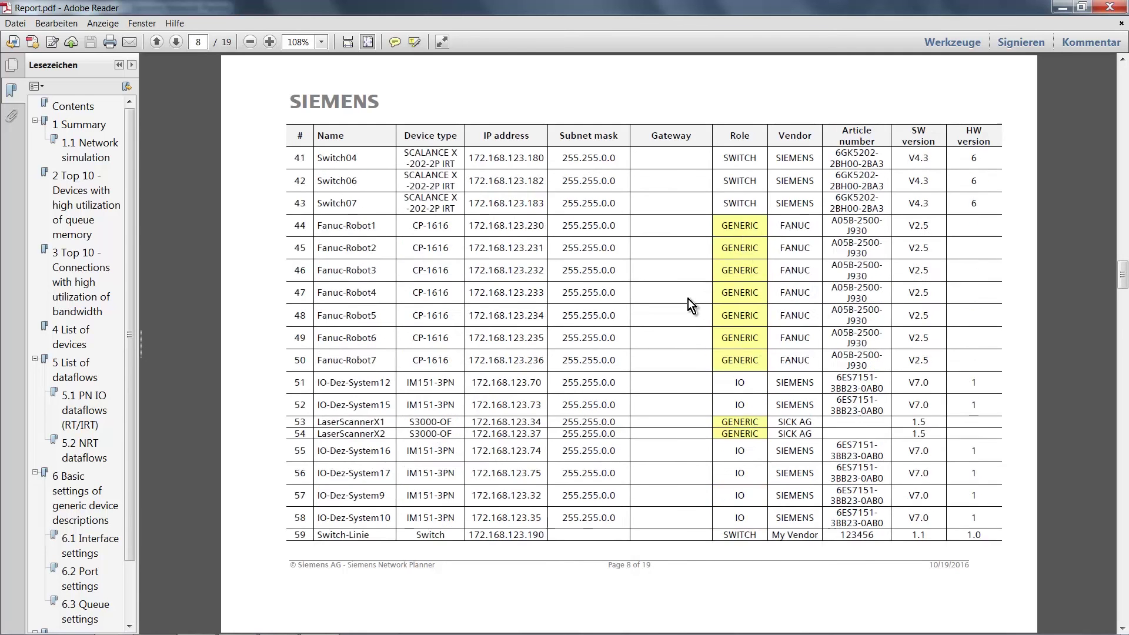
scroll(688, 299, down, 5)
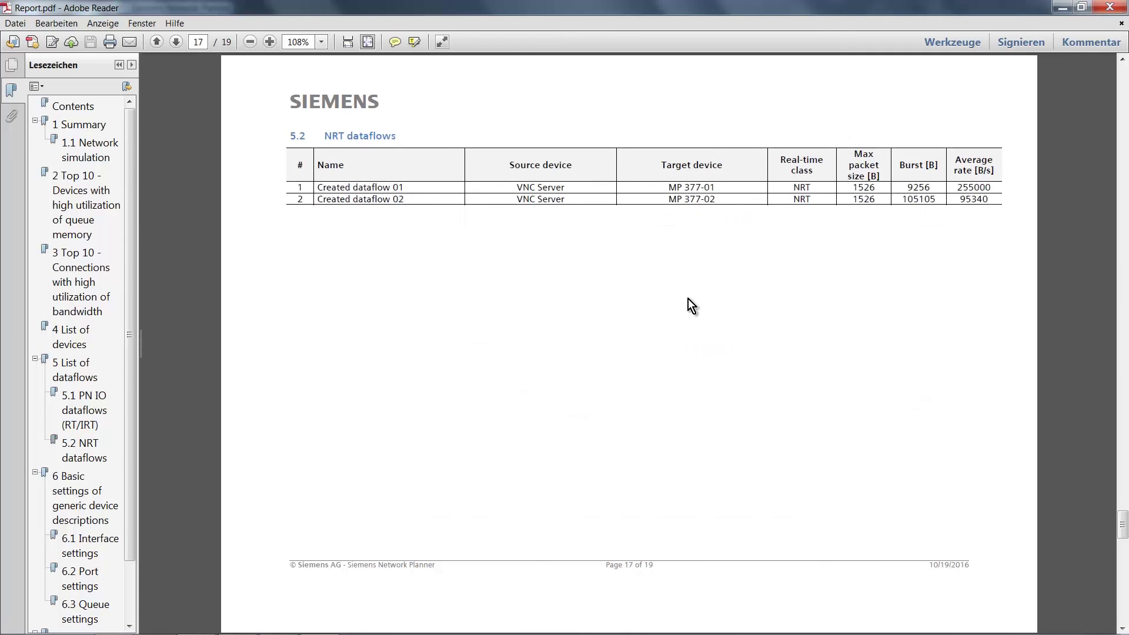